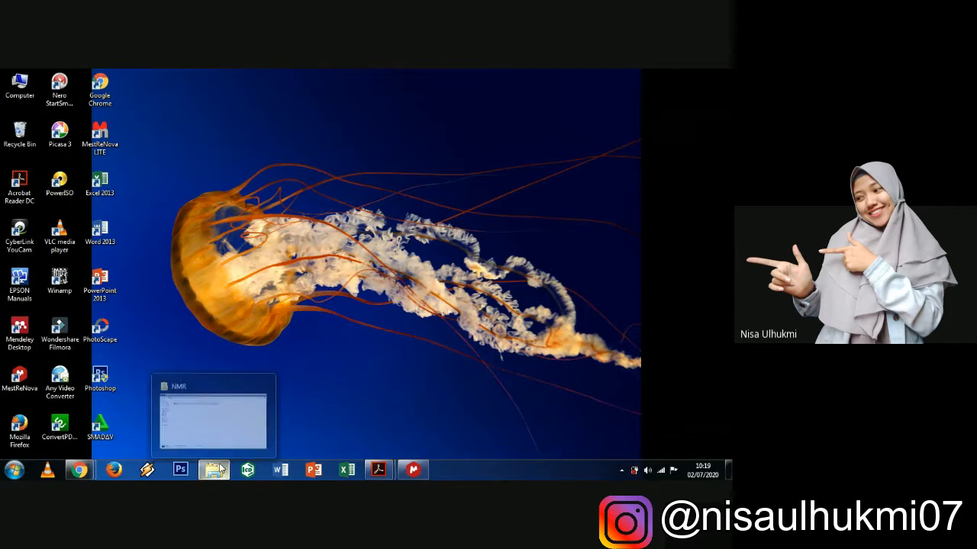
- Restore the Explorer window showing the NMR project folder on drive D:
click(214, 412)
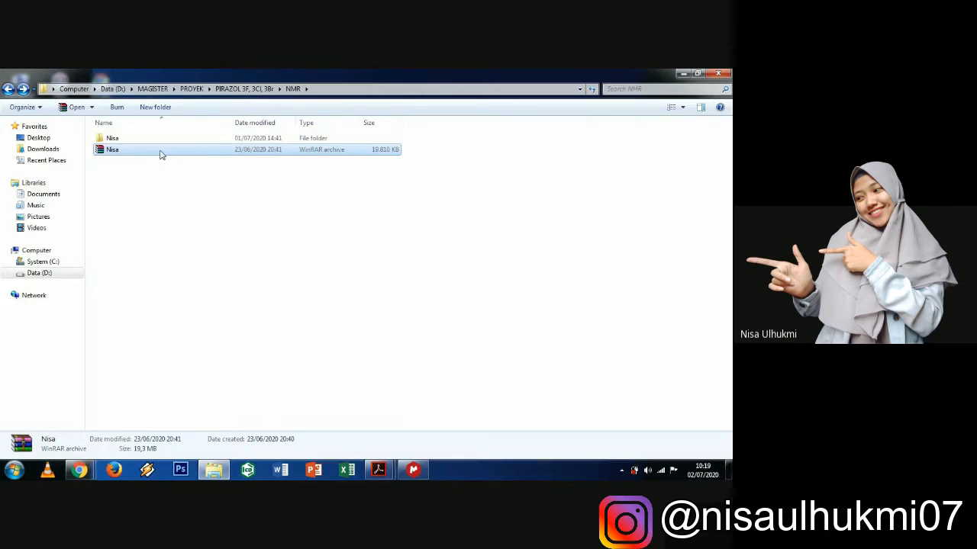
double_click(161, 155)
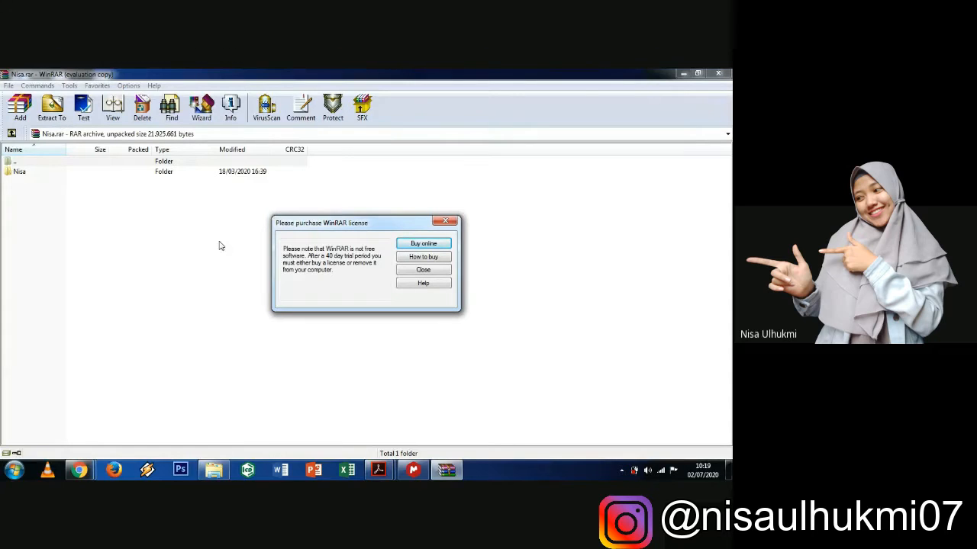
click(446, 221)
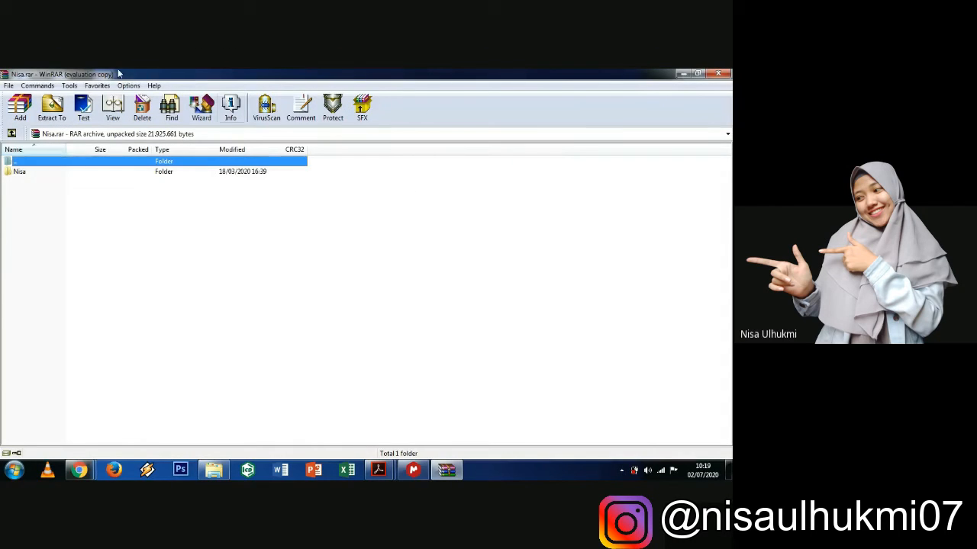
click(64, 109)
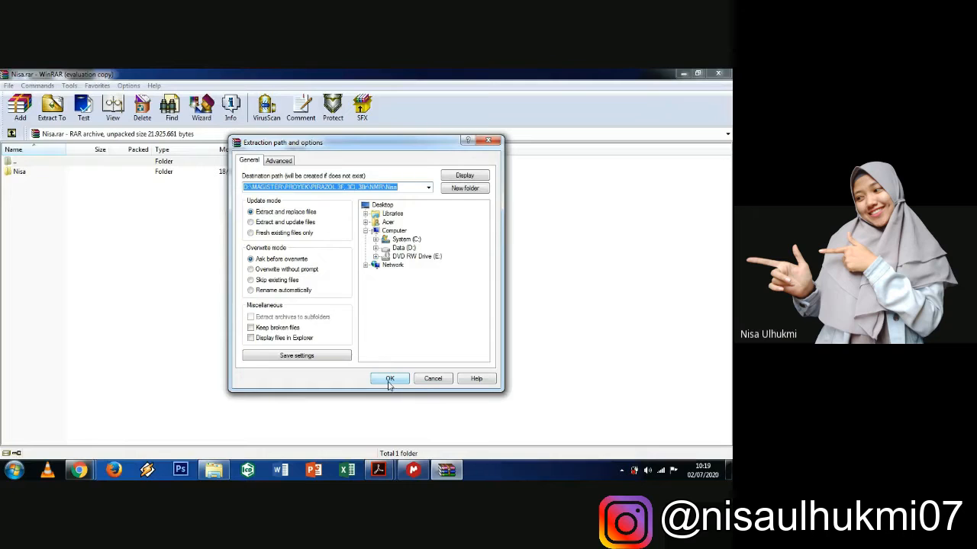
click(494, 143)
click(717, 73)
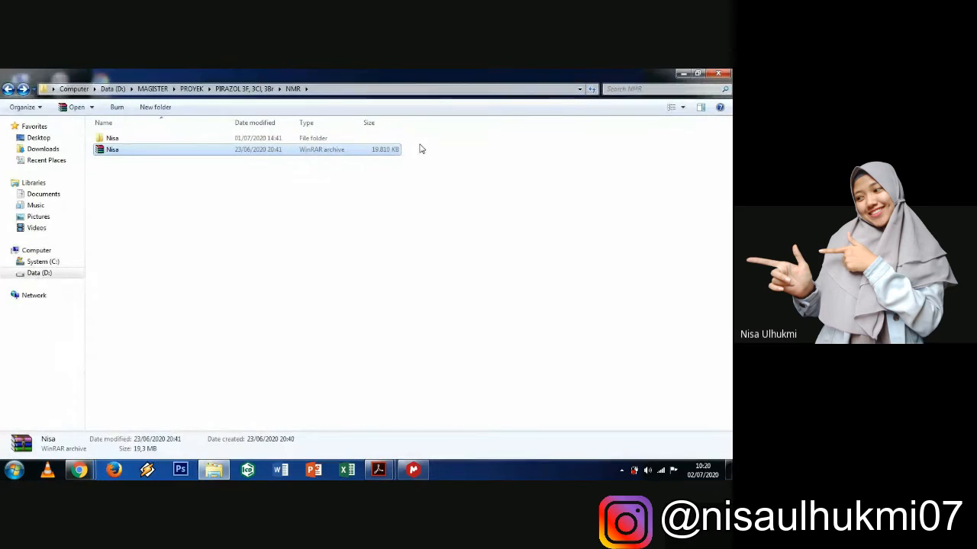
- Browse the NMR data folders and open Nisa-pzlin3br.pdf in Acrobat Reader
double_click(156, 141)
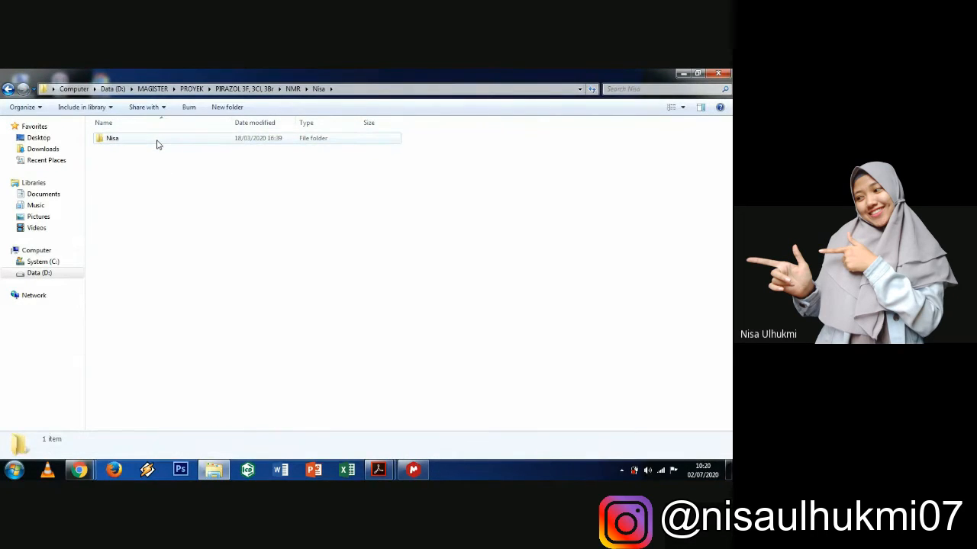
double_click(158, 143)
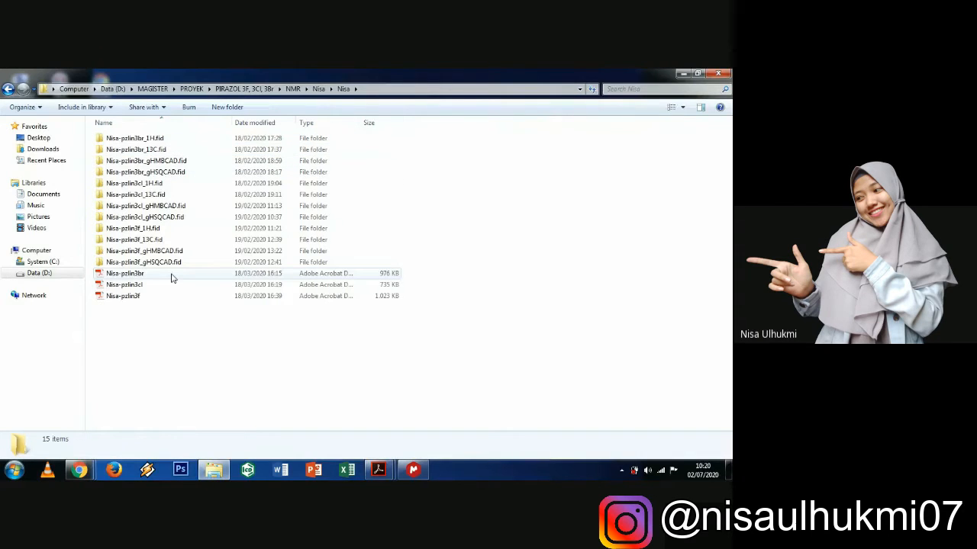
double_click(142, 138)
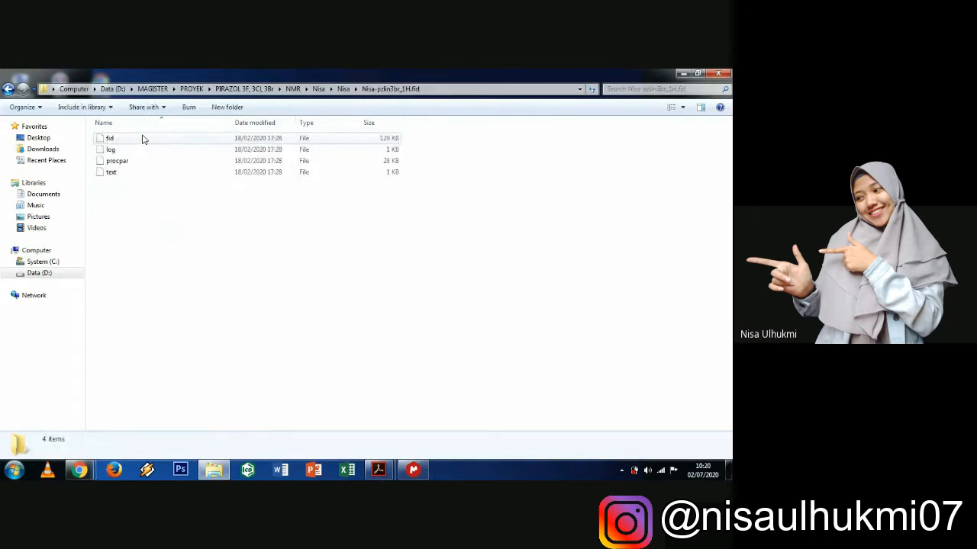
click(7, 90)
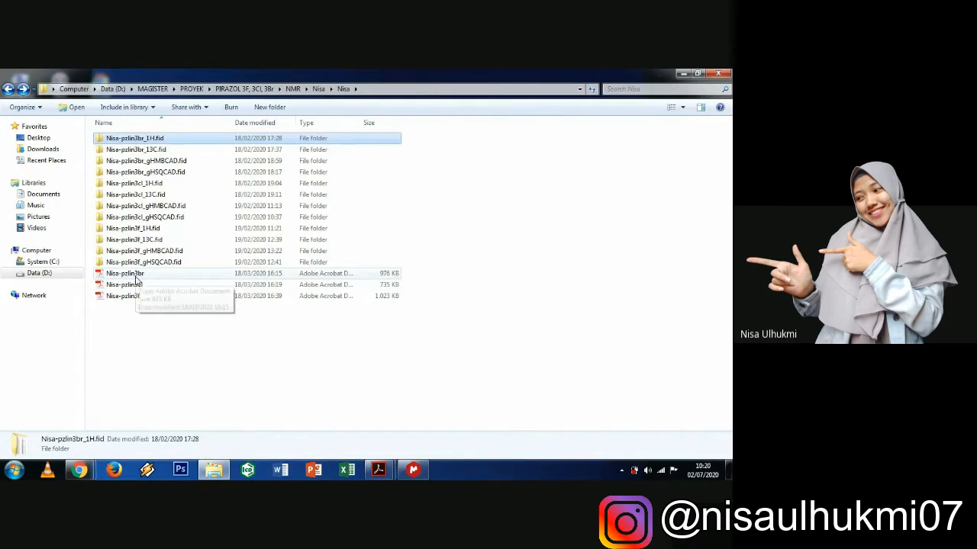
click(136, 279)
double_click(138, 281)
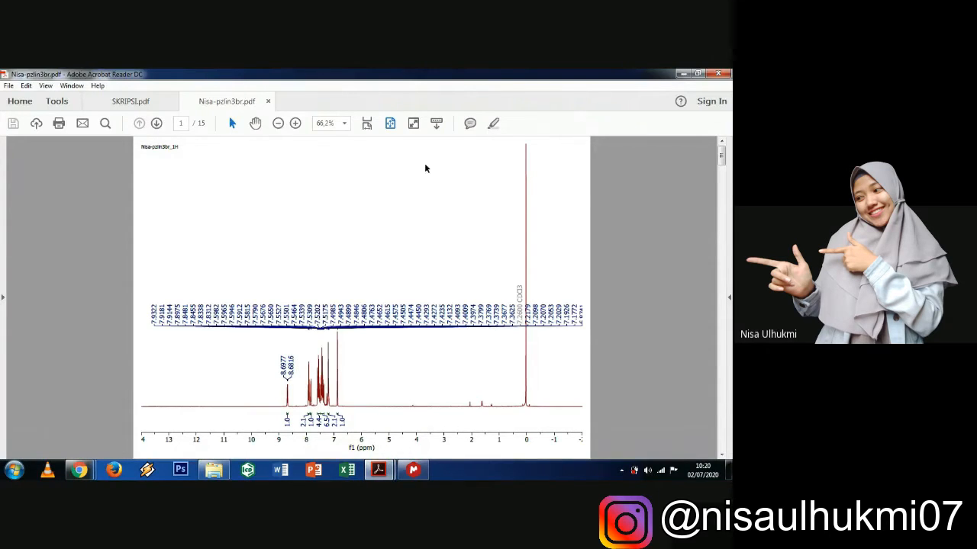
- View the SKRIPSI.pdf reference spectrum, then minimise Acrobat and Explorer to the desktop
mouse_move(379, 466)
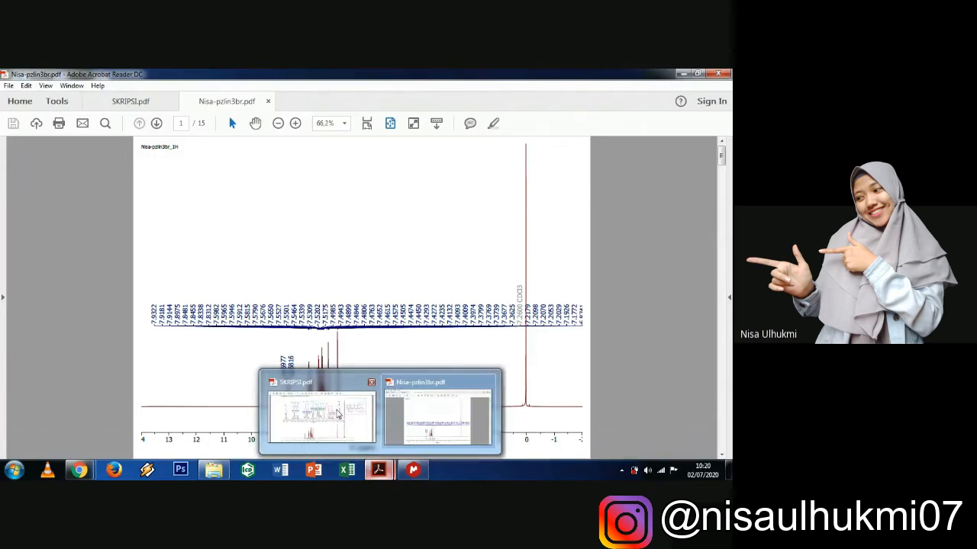
click(316, 416)
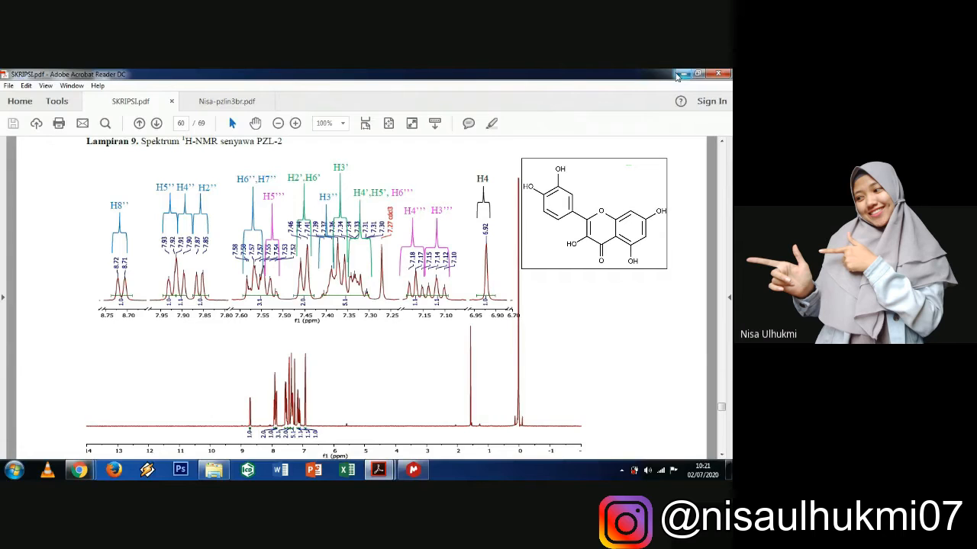
click(677, 74)
click(677, 74)
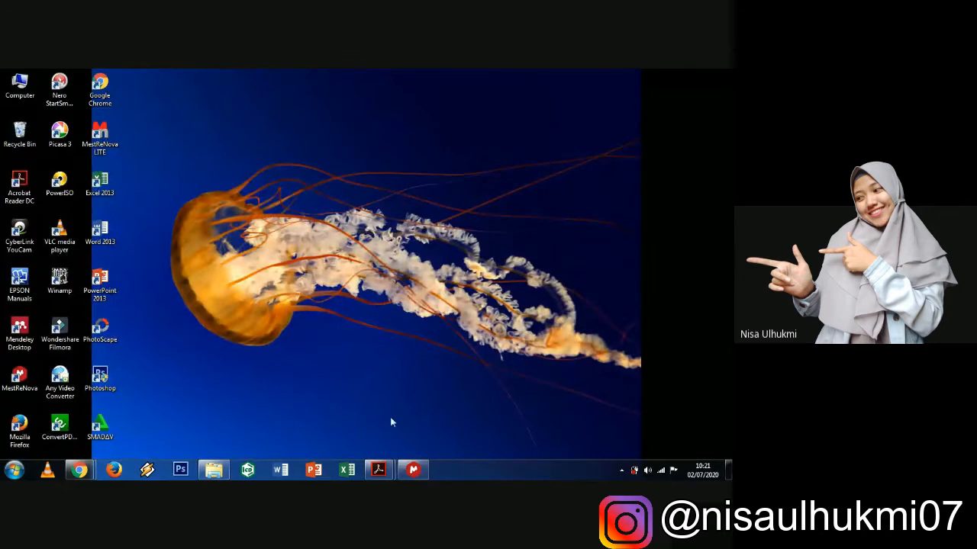
- In MestReNova's Open dialog, go to the pzlin3br 1H .fid folder and select fid
click(413, 469)
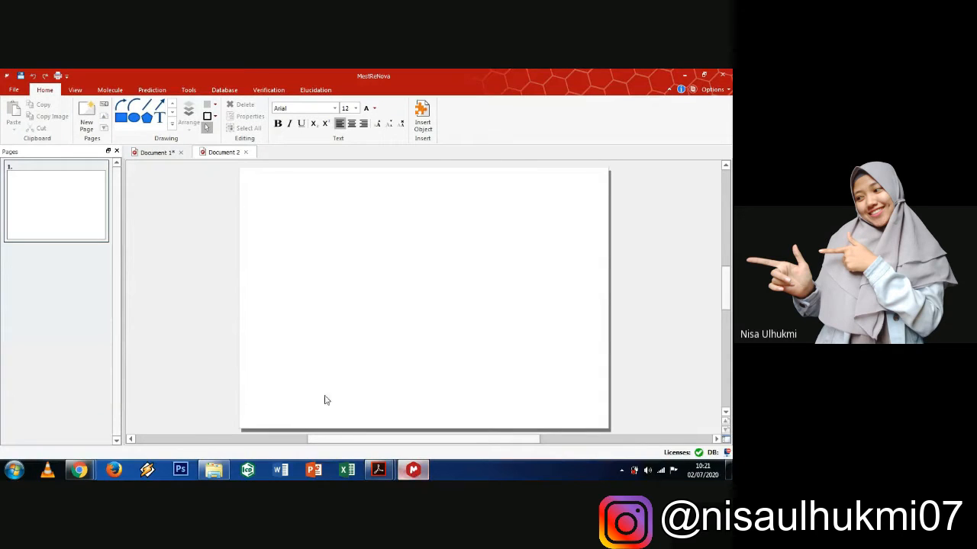
click(14, 90)
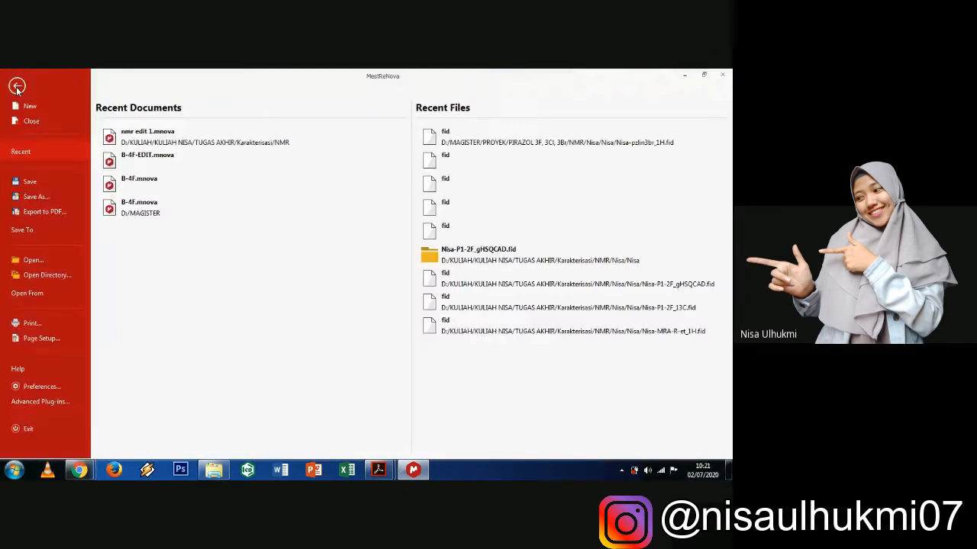
click(32, 264)
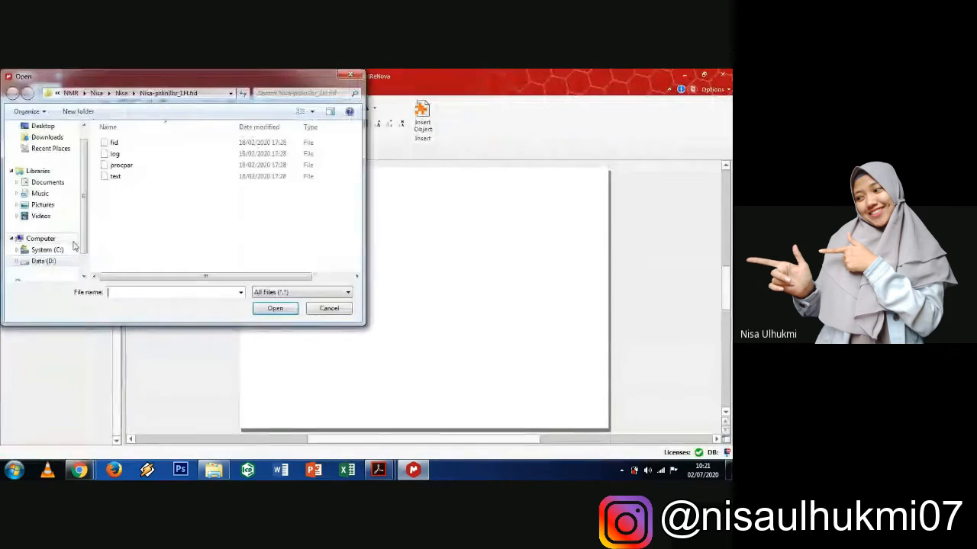
click(121, 92)
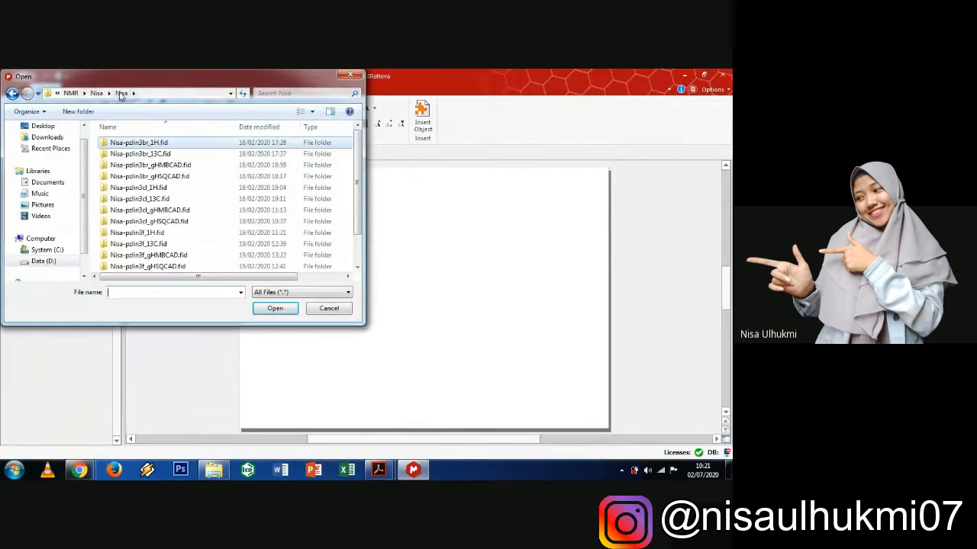
double_click(165, 146)
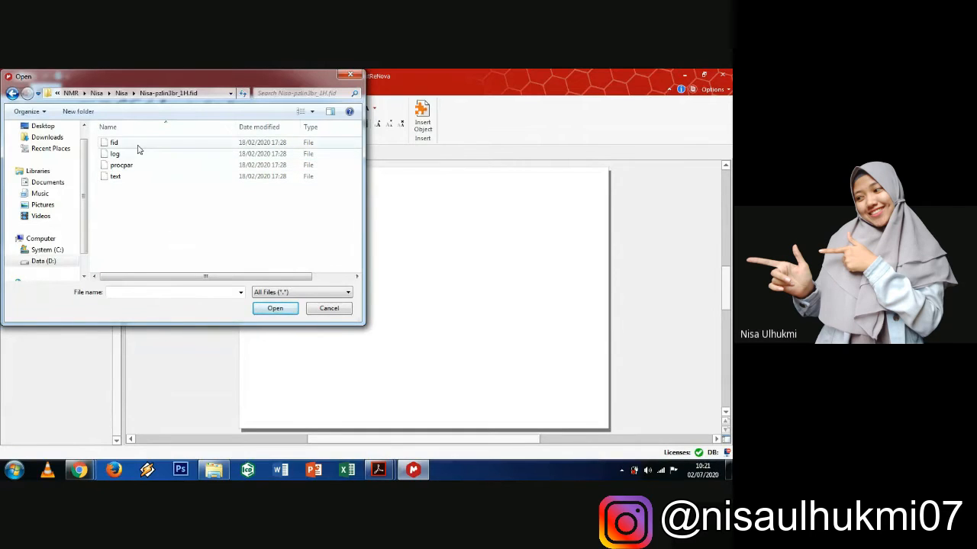
click(136, 146)
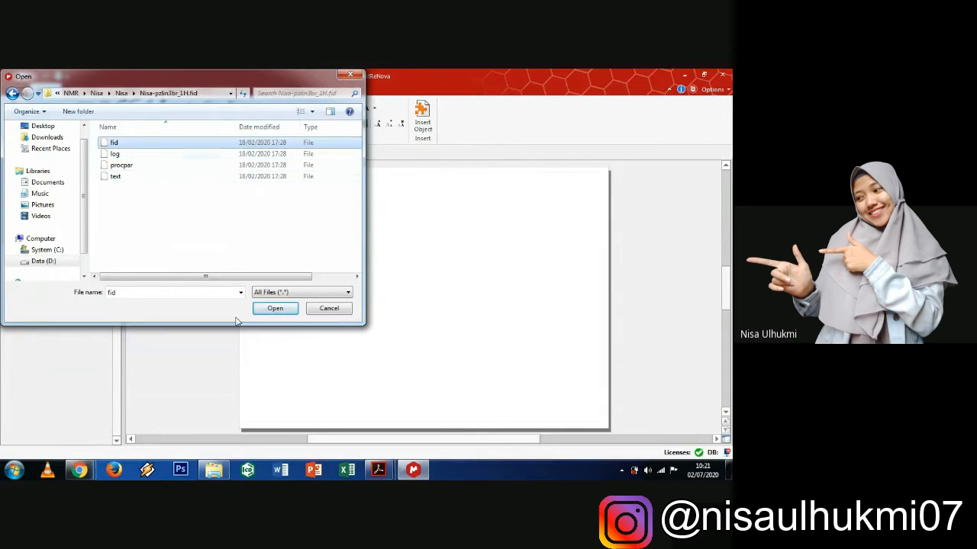
- Load the pzlin3br fid spectrum into Document 2 and open its plot Properties
click(273, 309)
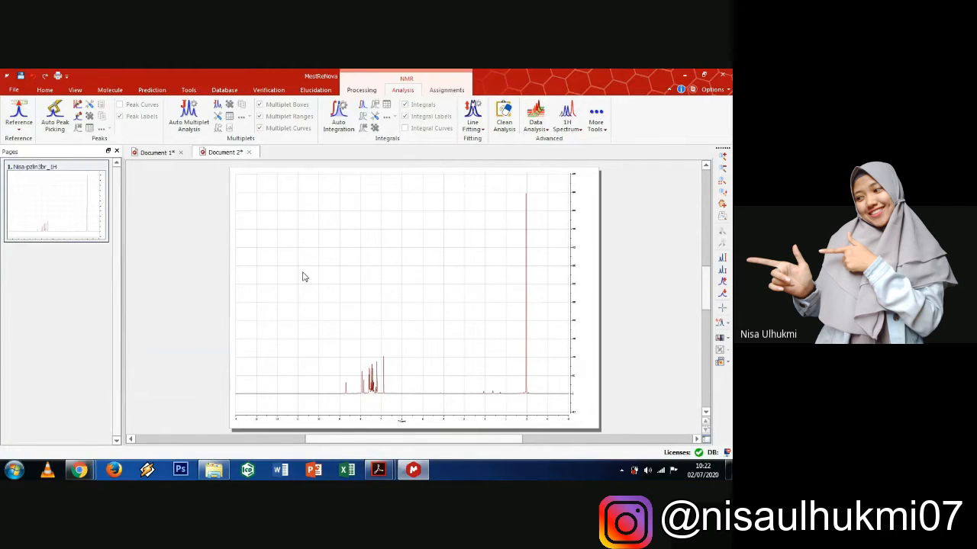
click(387, 249)
double_click(388, 249)
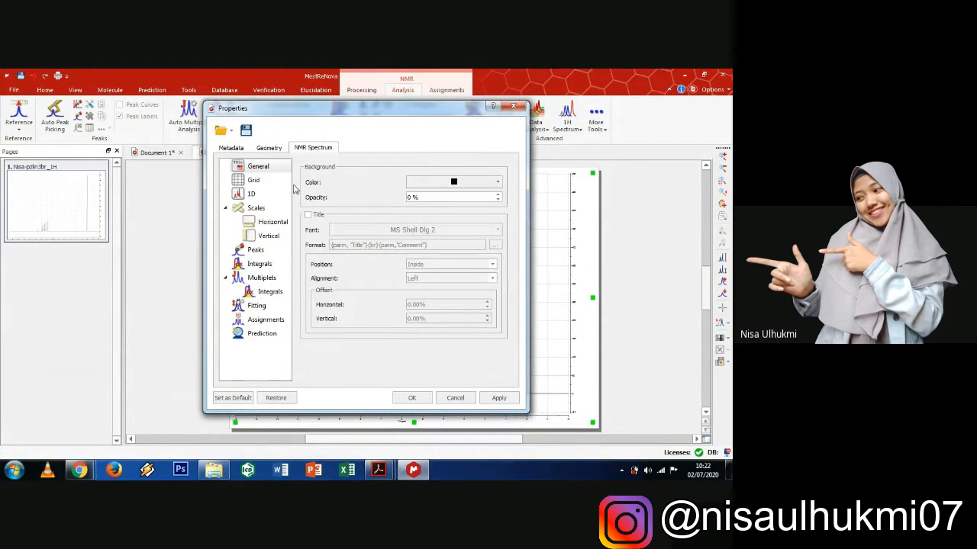
- Turn off the Show Horizontal and Show Vertical grid lines in the NMR Spectrum Grid settings
click(255, 181)
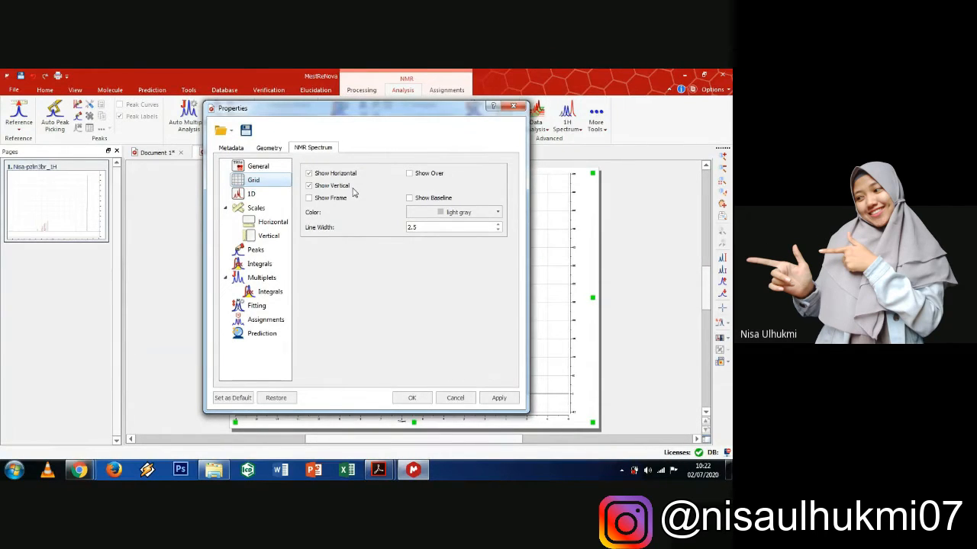
click(310, 173)
click(310, 186)
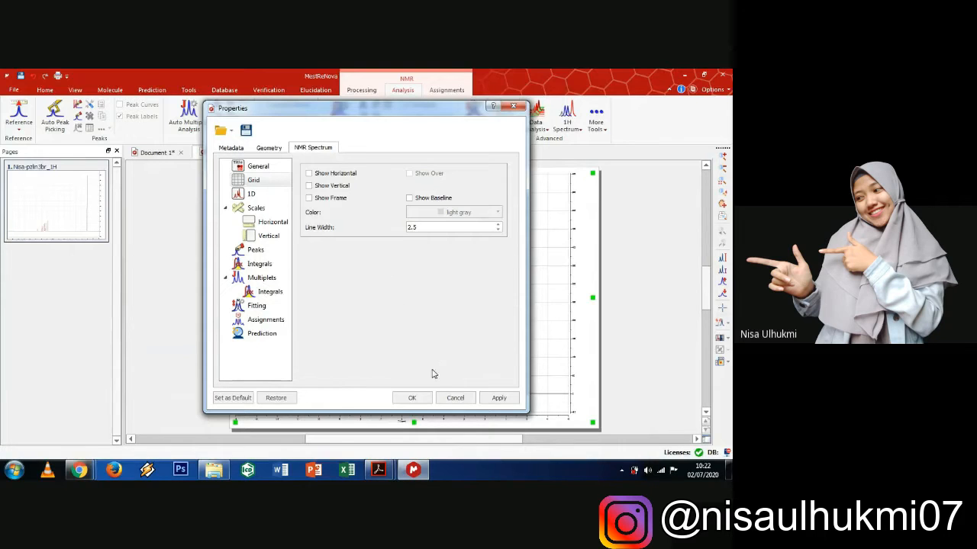
click(416, 398)
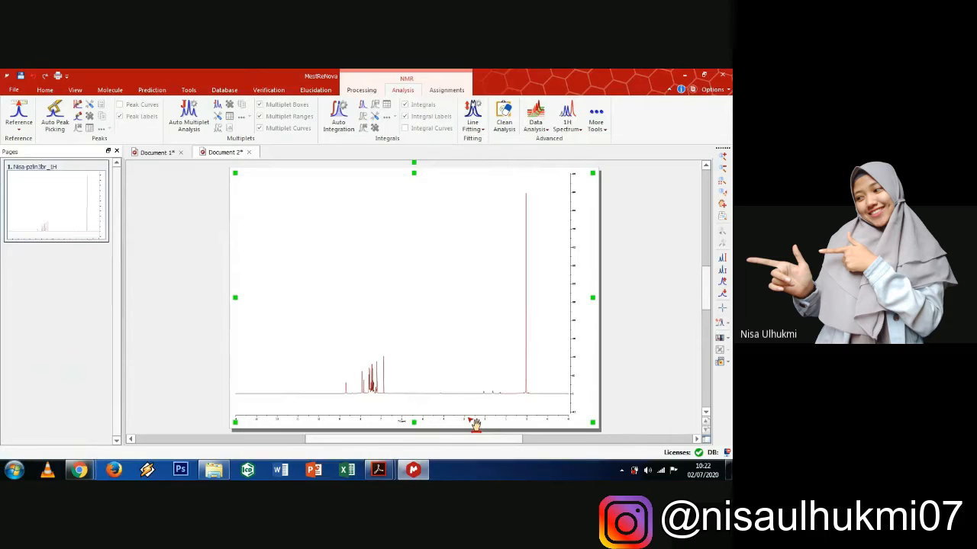
- Set the spectrum's axis scale font to 28-point MS Shell Dlg 2
double_click(493, 318)
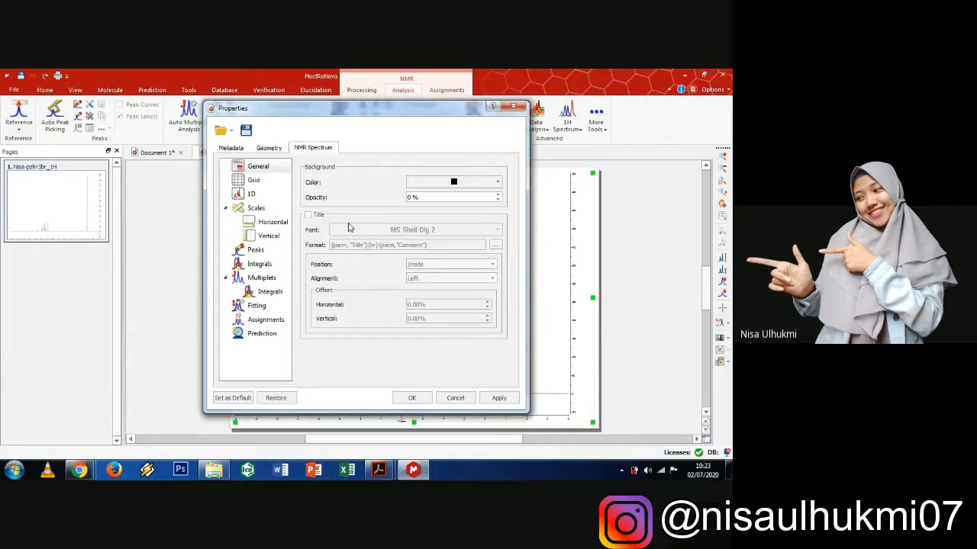
click(260, 209)
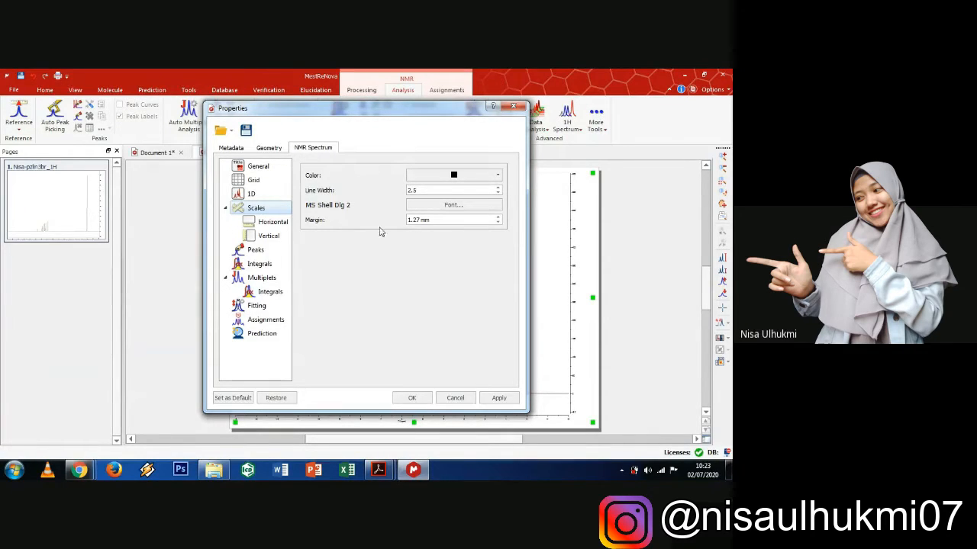
click(438, 207)
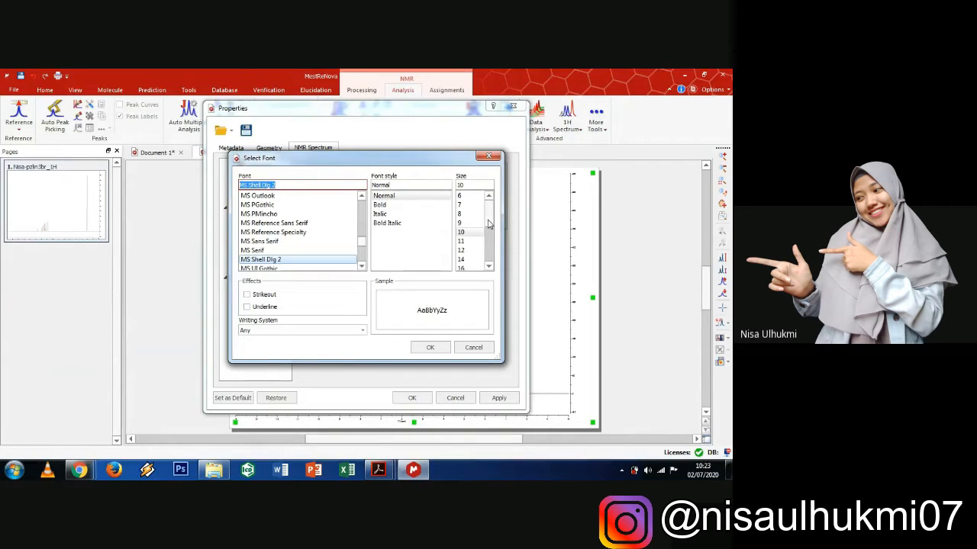
drag(489, 223, 487, 251)
click(463, 250)
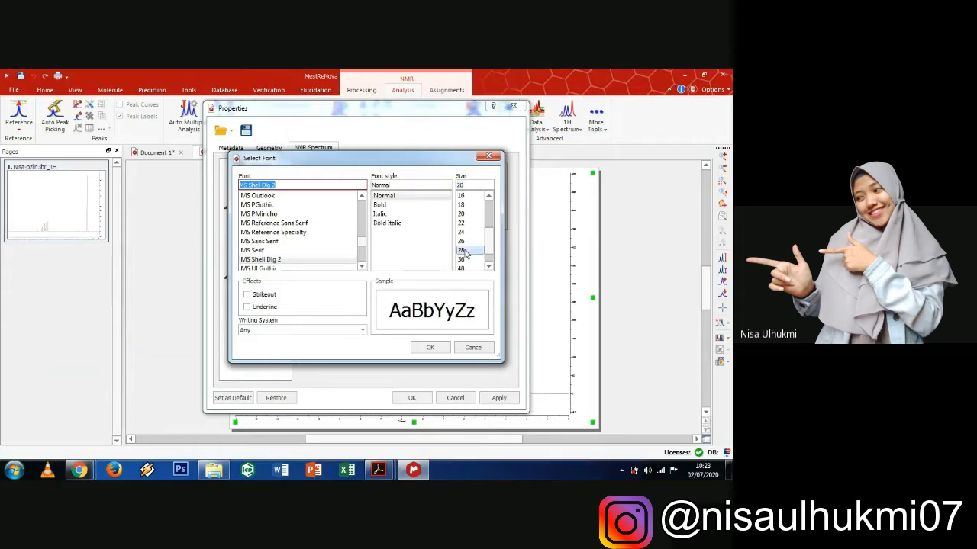
click(429, 348)
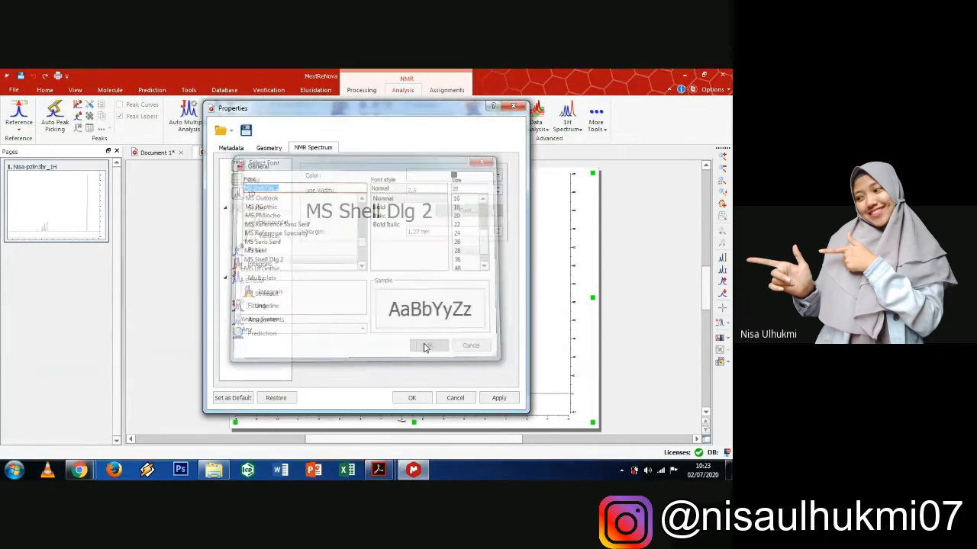
click(416, 394)
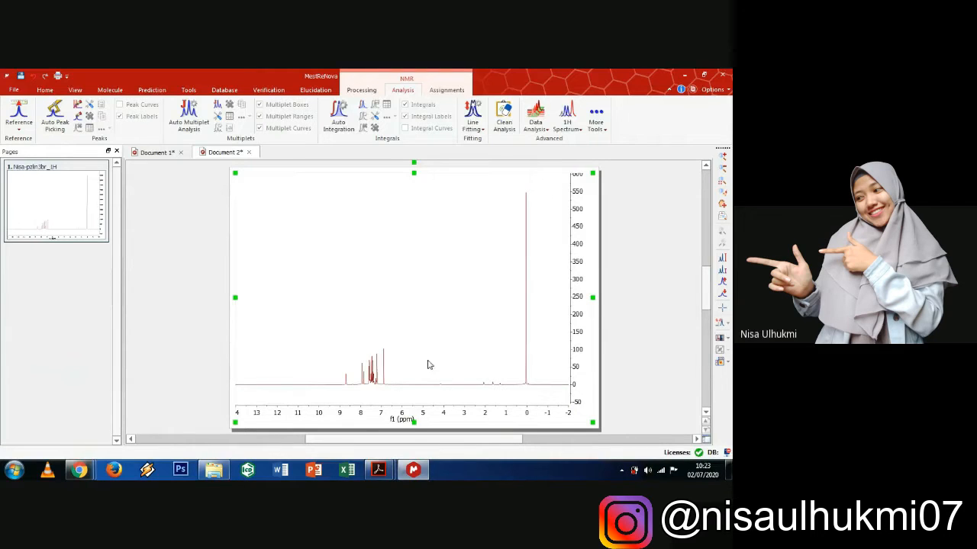
click(377, 473)
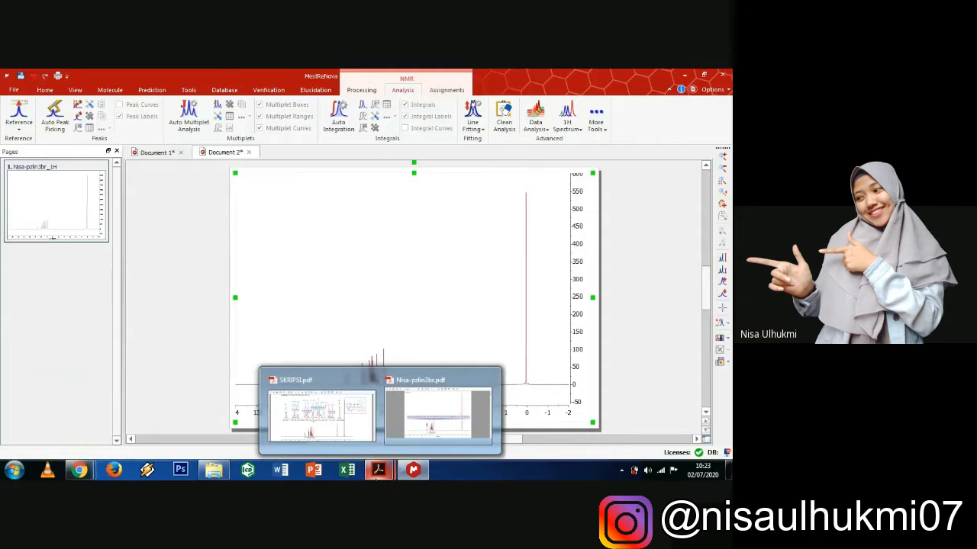
click(420, 427)
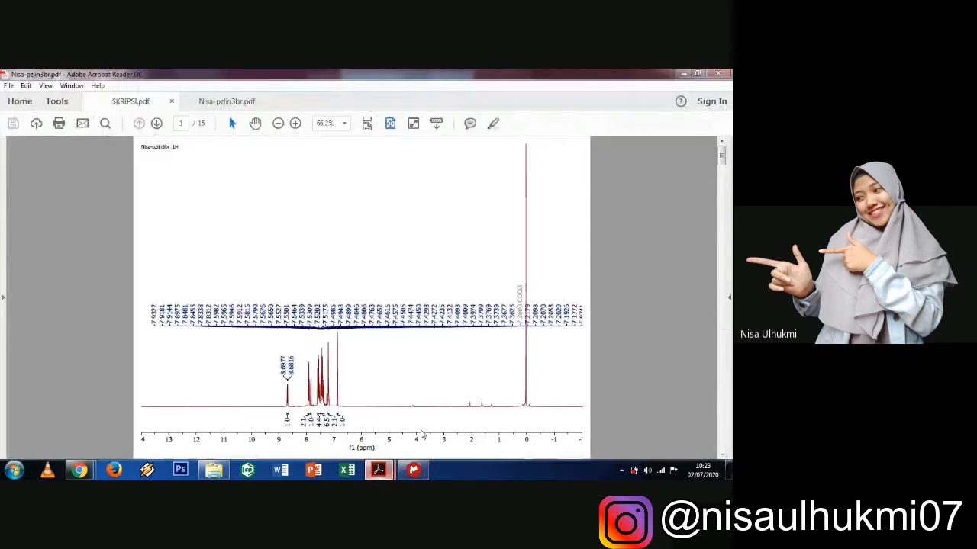
click(413, 471)
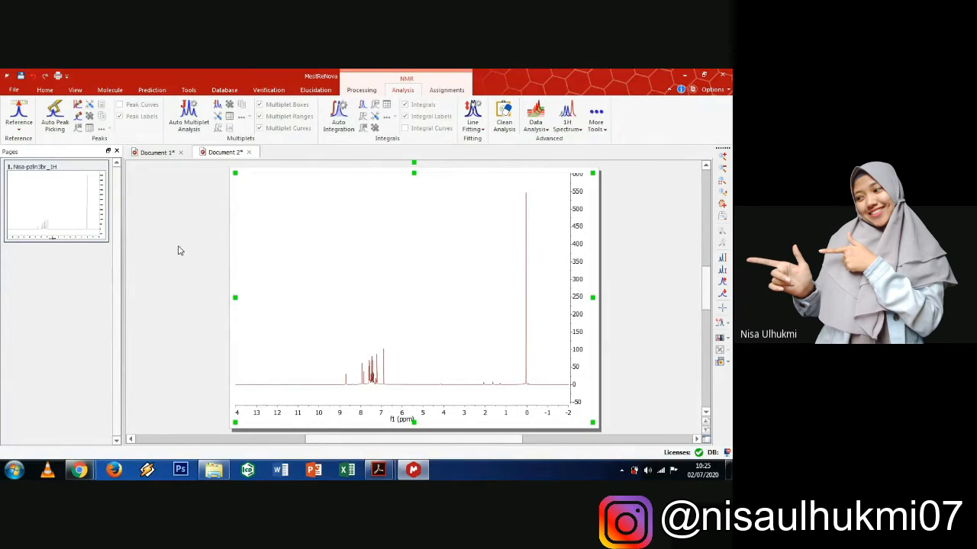
- Manually pick the aromatic peaks from 6.9 to 8.9 ppm, undoing the trial manual and automatic picks
click(76, 107)
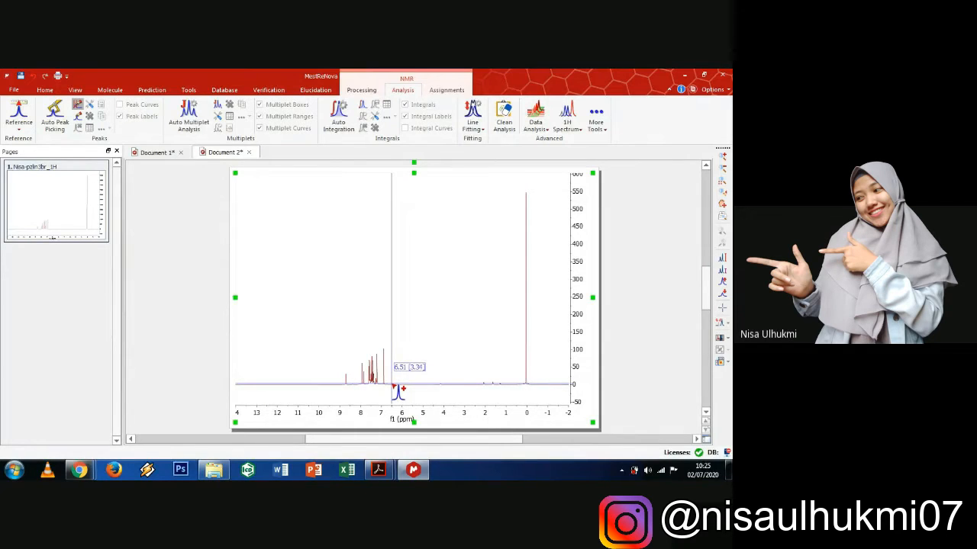
drag(393, 387, 344, 388)
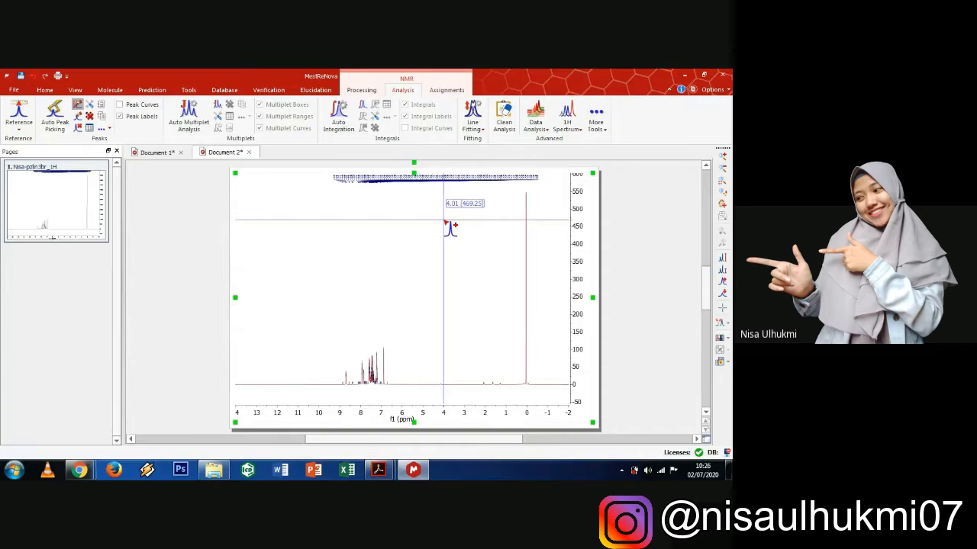
key(ctrl+z)
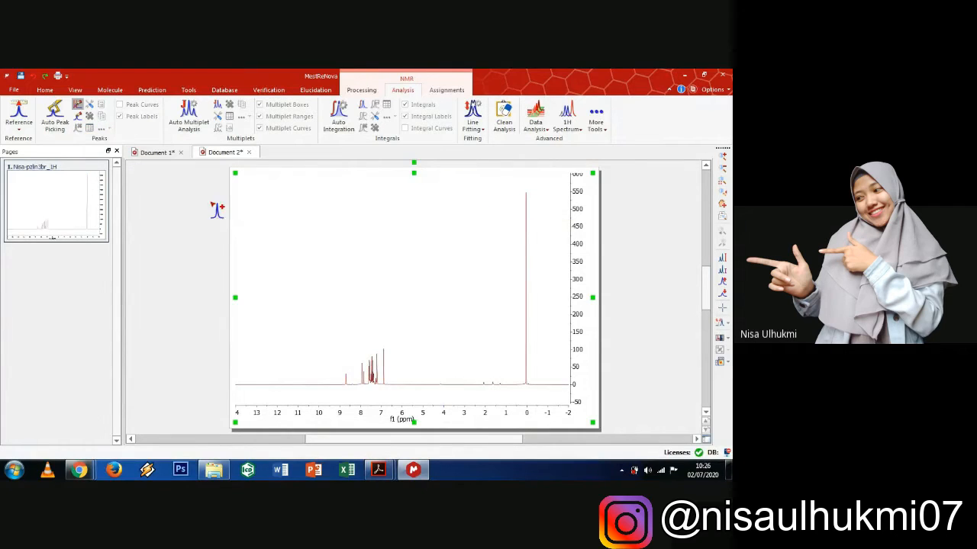
click(54, 125)
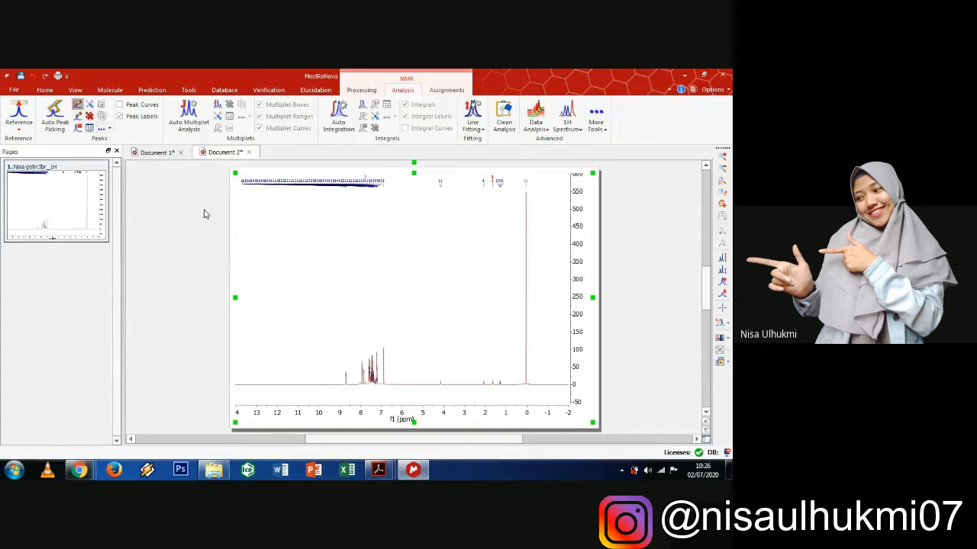
key(ctrl+z)
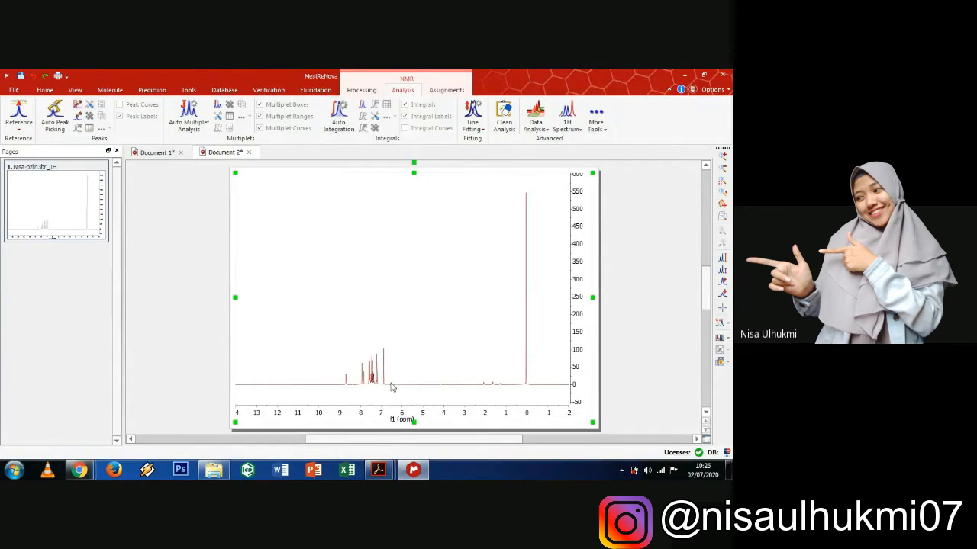
click(77, 104)
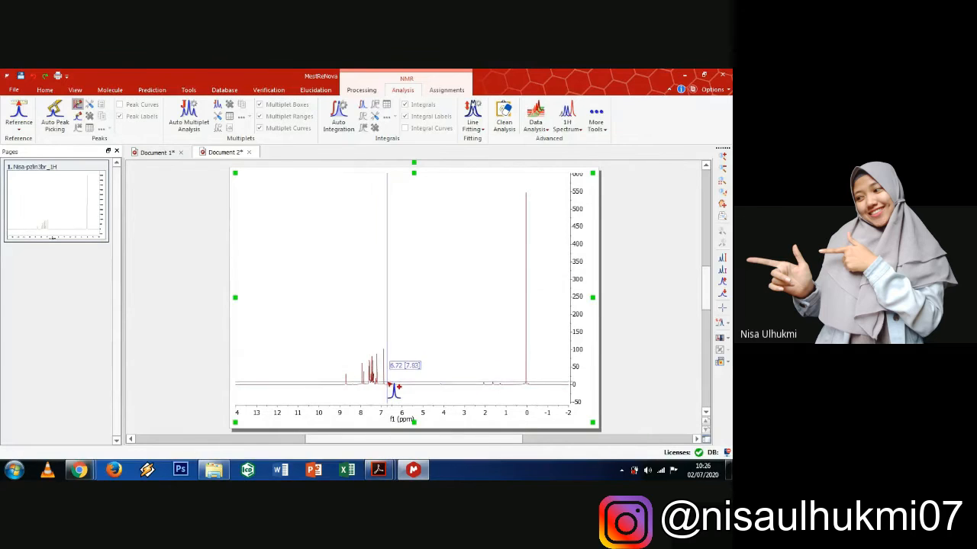
drag(387, 376, 341, 388)
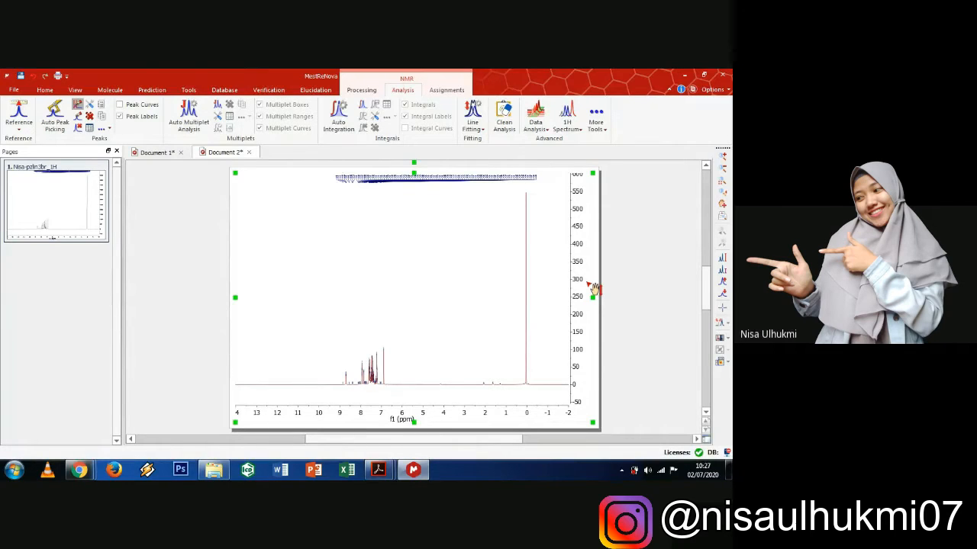
- Zoom into the aromatic region, narrowing the view to about 8.15–7.25 ppm
click(721, 157)
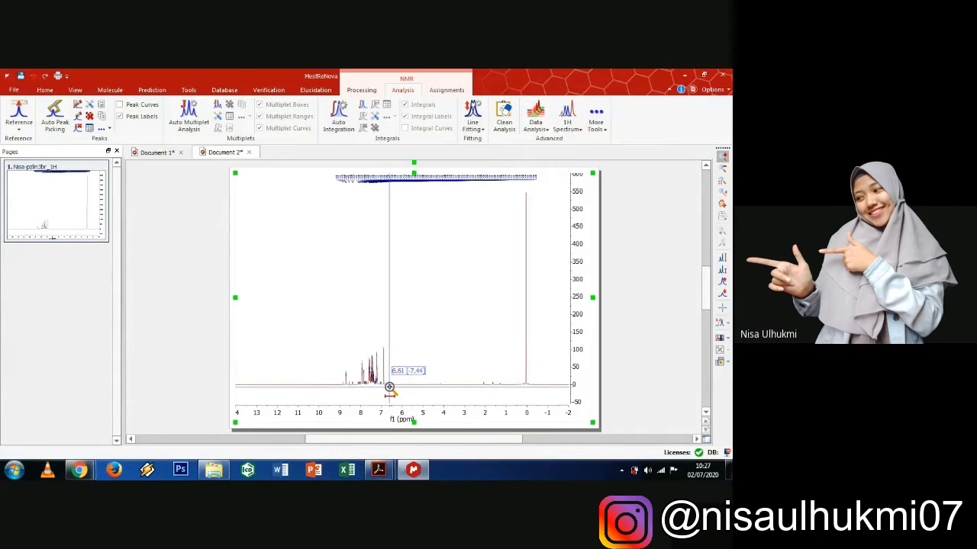
drag(389, 388, 340, 389)
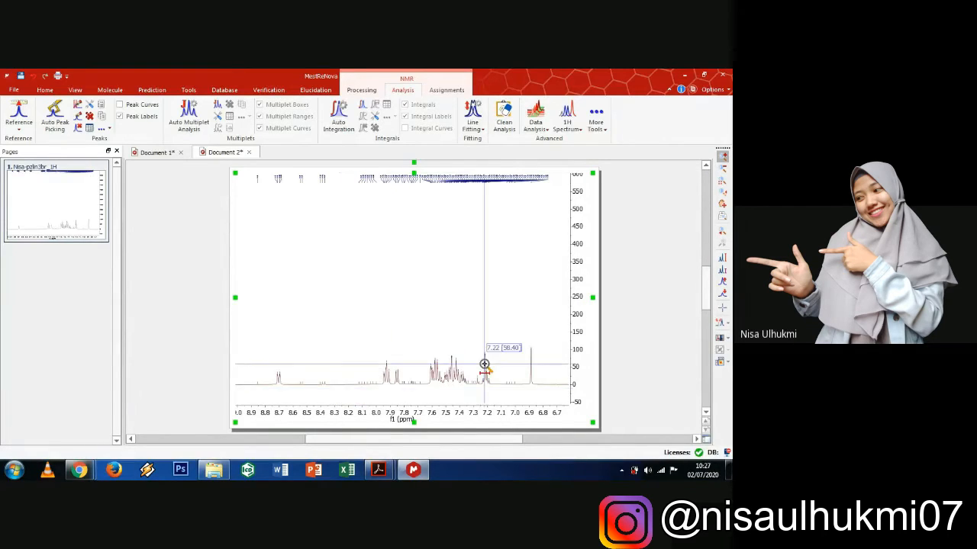
mouse_move(541, 374)
mouse_down()
mouse_move(257, 373)
mouse_move(270, 387)
mouse_up()
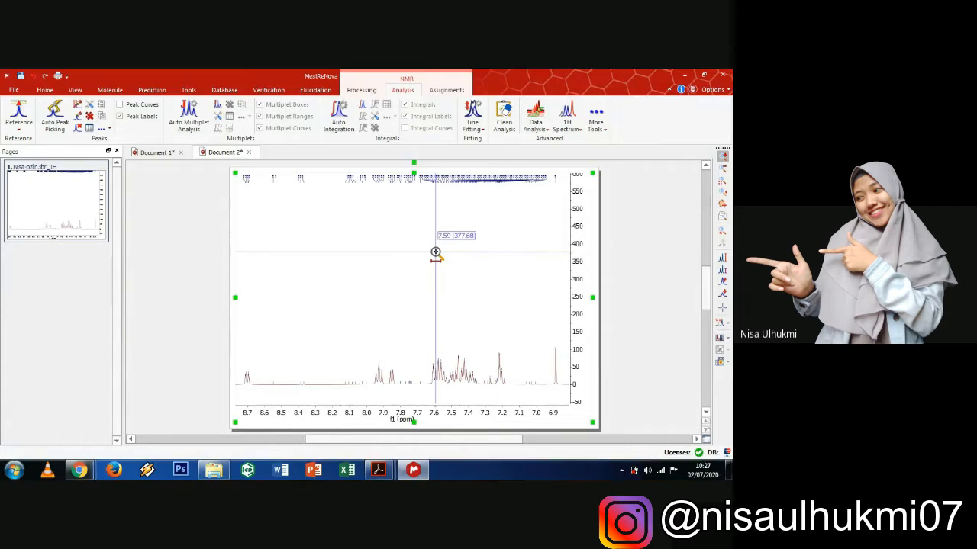
scroll(435, 253, up, 2)
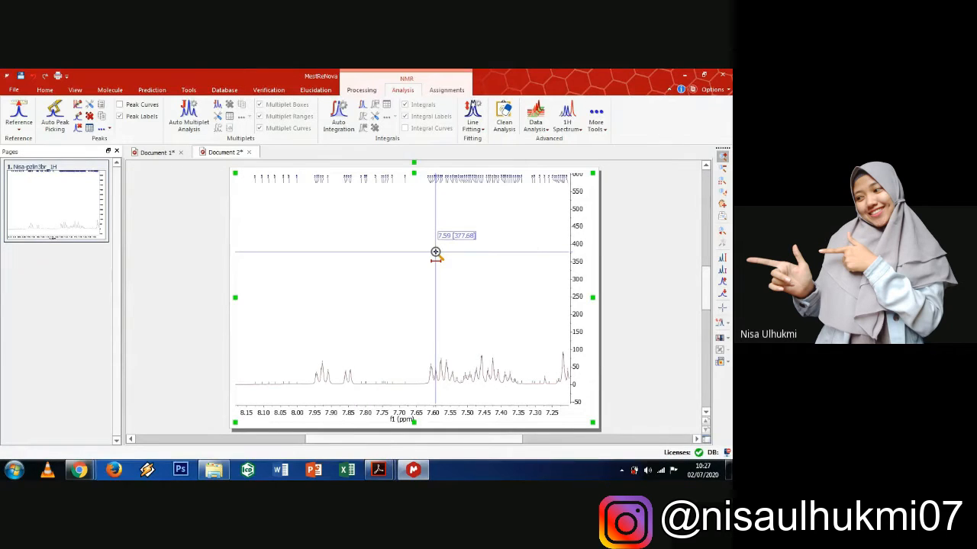
- Set the peak label font to 26-point MS Shell Dlg 2 in the spectrum's Peaks properties
double_click(435, 252)
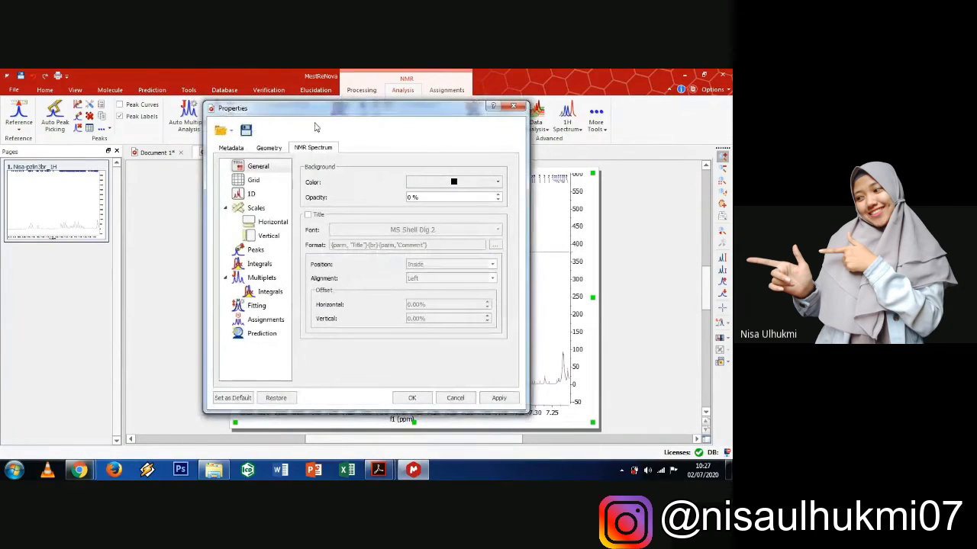
click(256, 251)
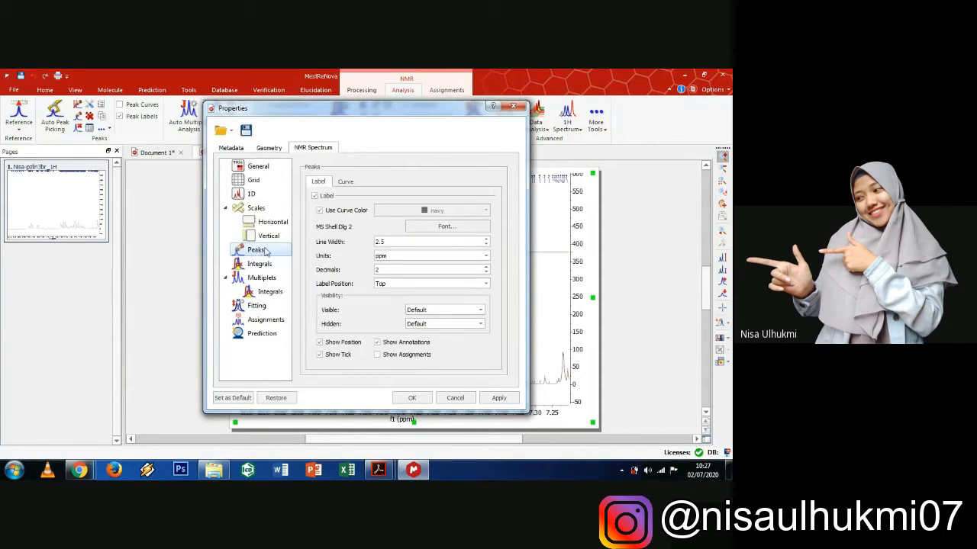
click(447, 227)
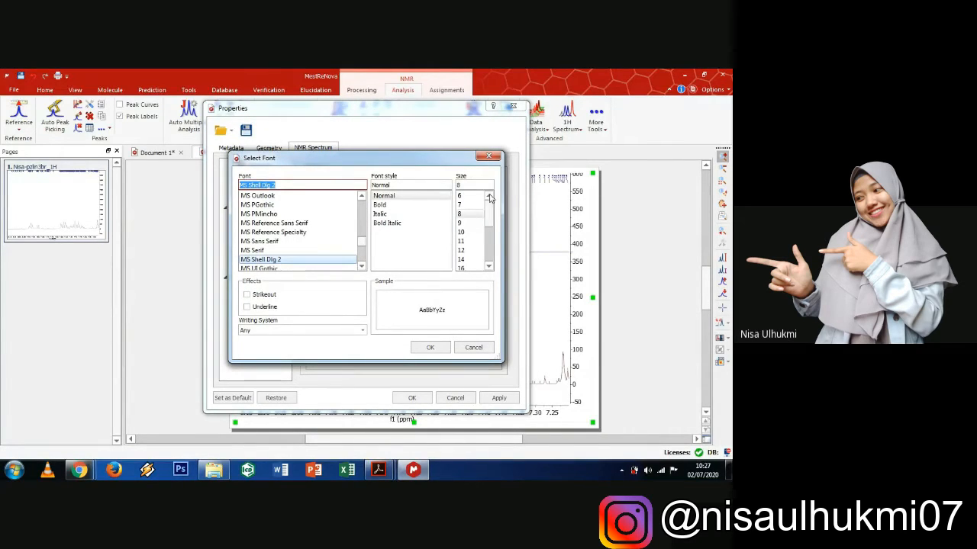
drag(490, 221, 491, 238)
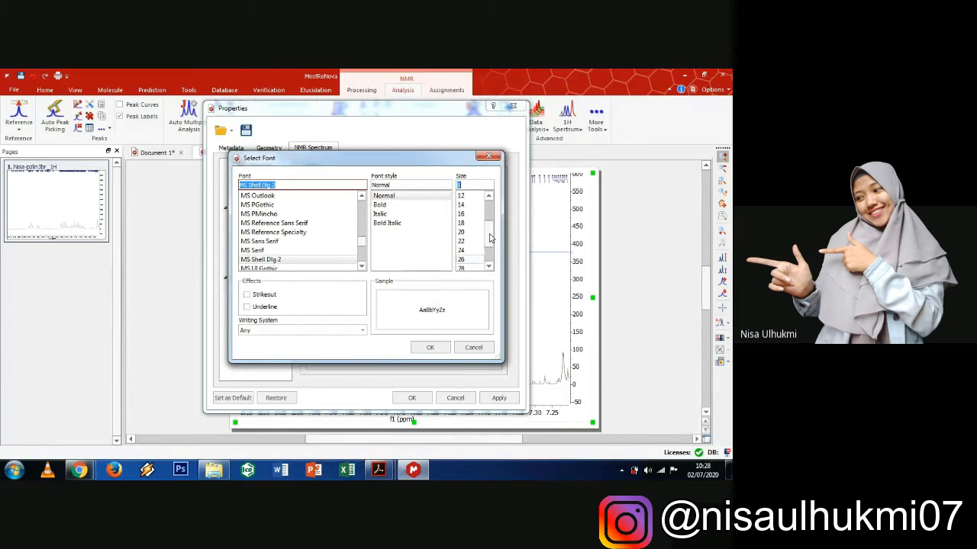
scroll(465, 261, down, 1)
click(463, 259)
click(430, 347)
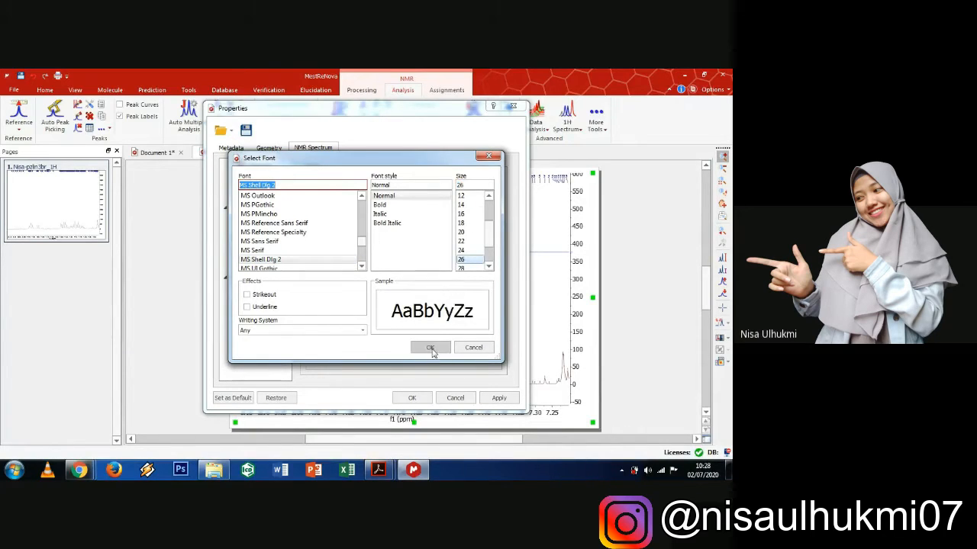
click(419, 407)
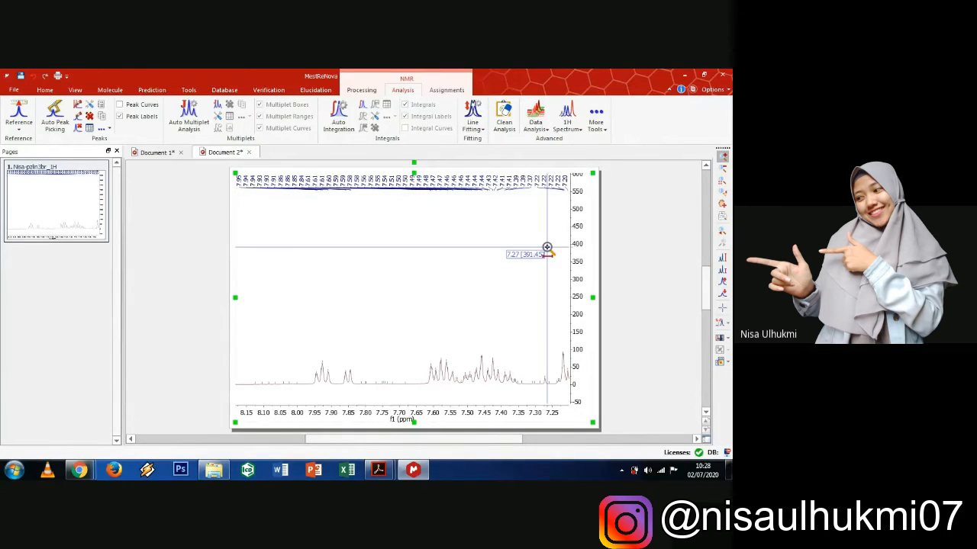
- Zoom out and back in on the spectrum until the axis frames 8.8–6.9 ppm
click(722, 168)
click(490, 324)
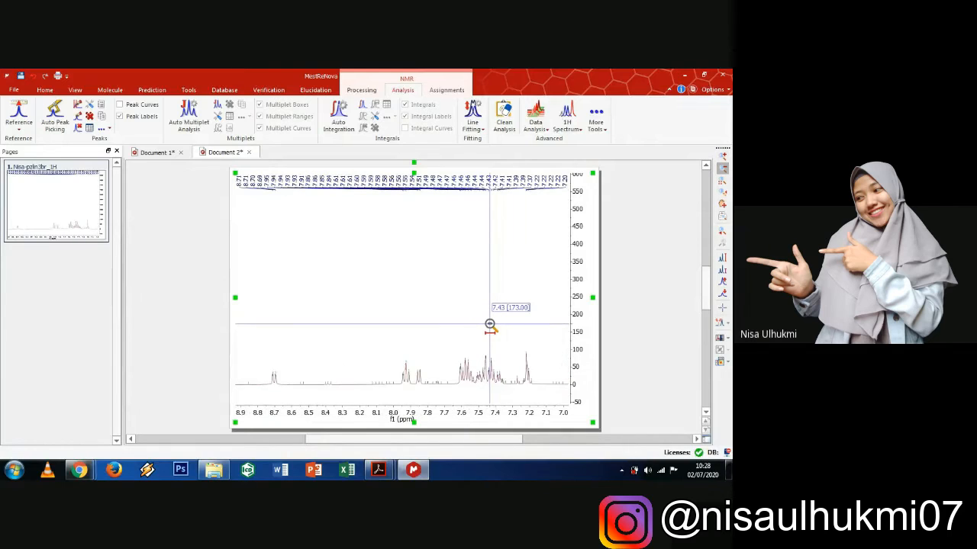
click(520, 290)
click(723, 168)
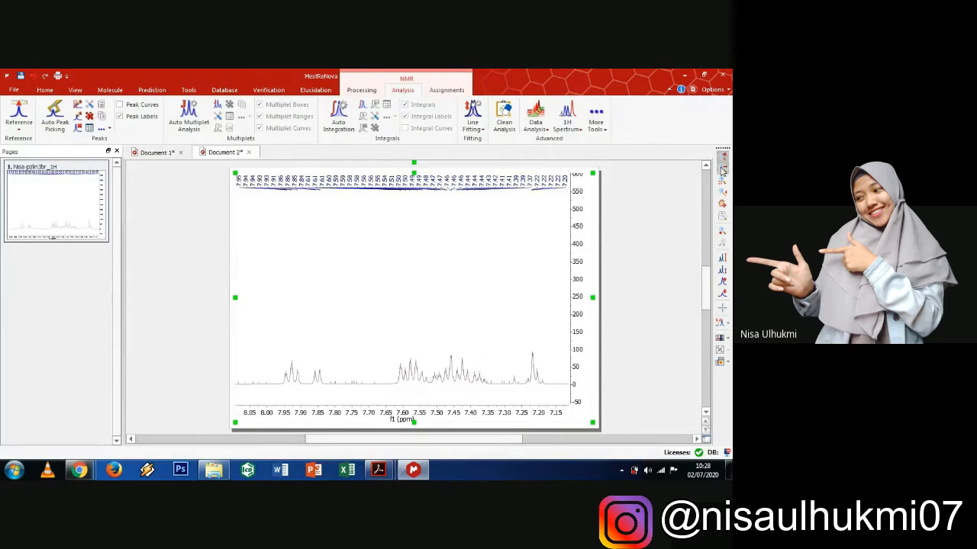
click(485, 303)
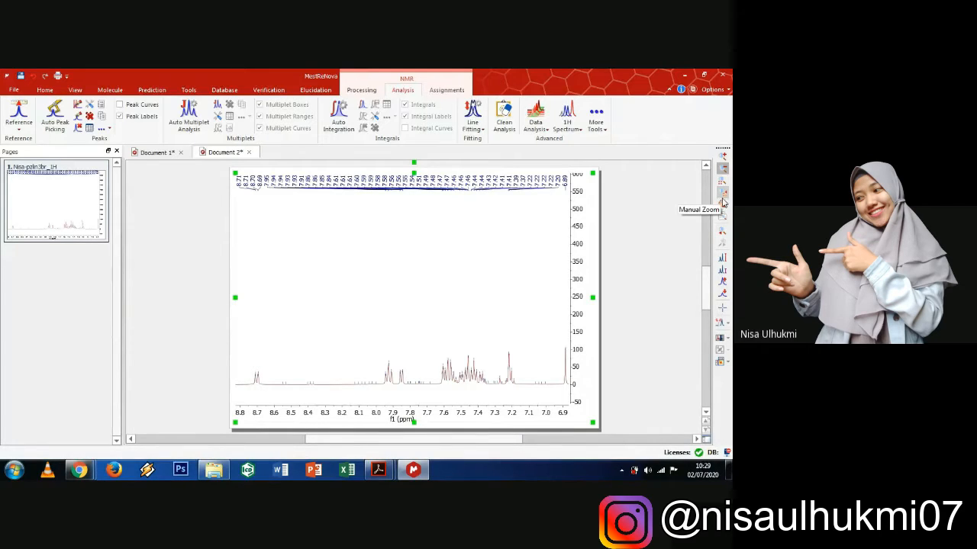
- Cut the empty 8.70–7.95, 7.85–7.60 and 7.20–6.90 ppm stretches out of the axis
click(718, 325)
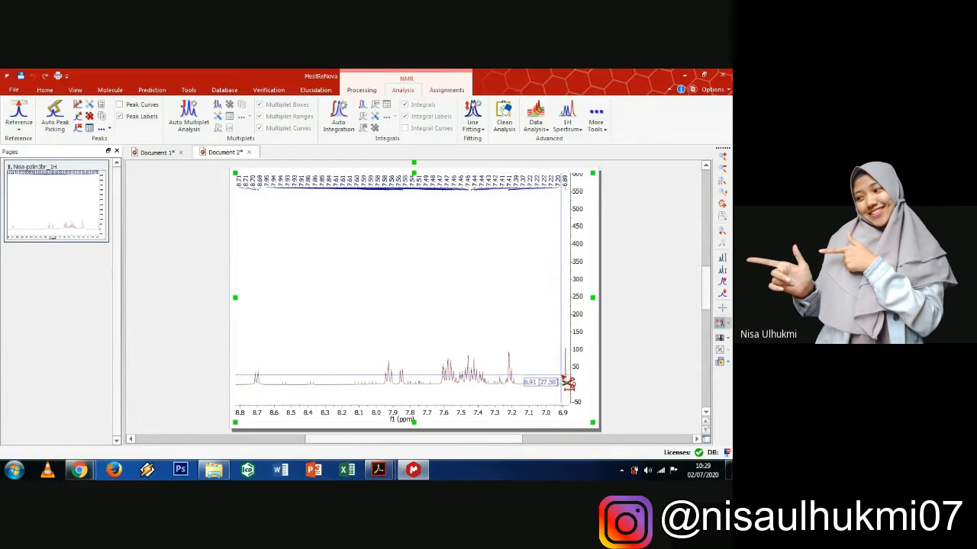
drag(566, 384, 439, 398)
mouse_move(437, 397)
mouse_down()
mouse_move(279, 383)
mouse_move(245, 392)
mouse_up()
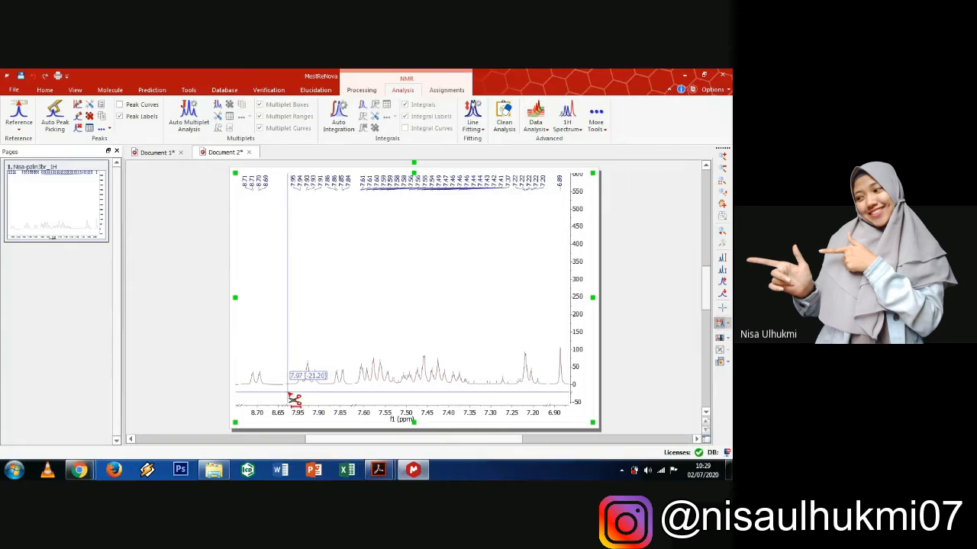
drag(291, 397, 272, 397)
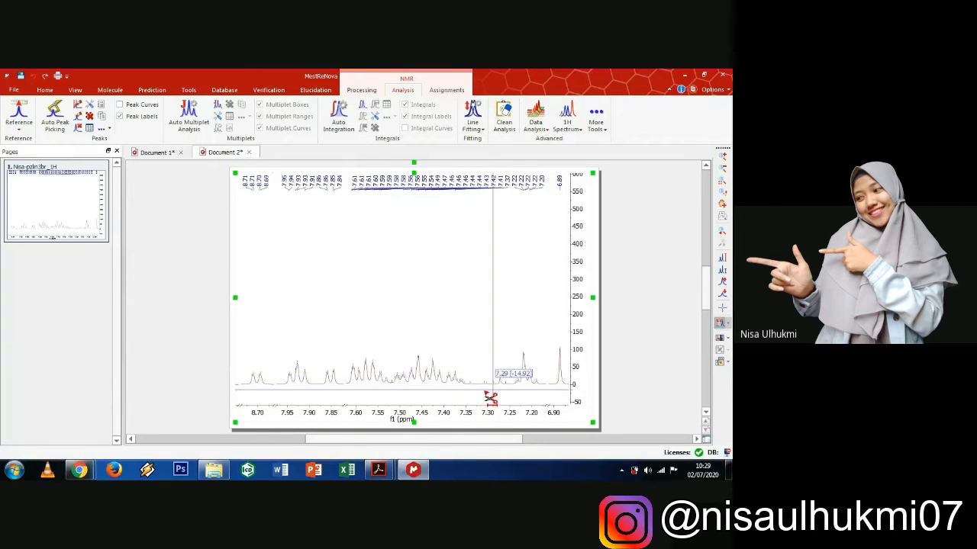
click(722, 204)
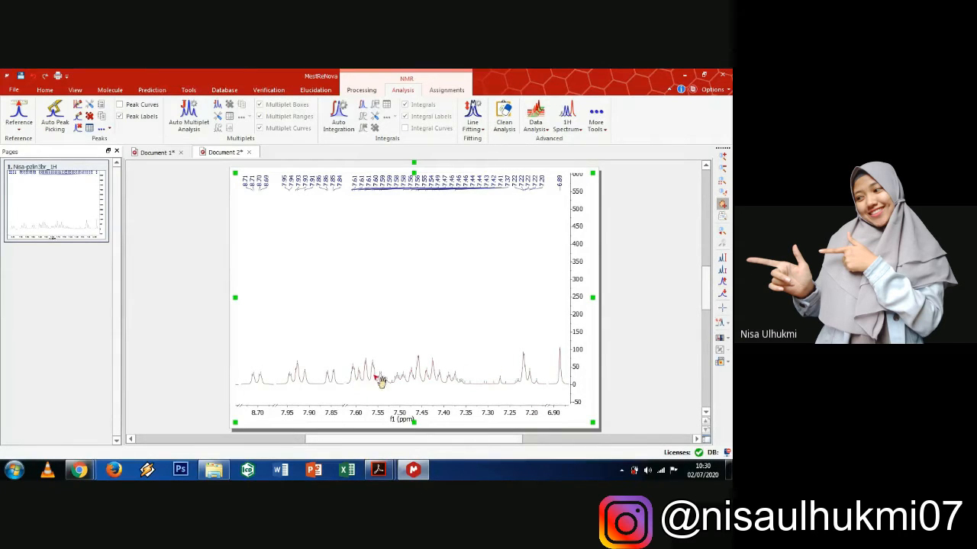
- Increase the vertical scale until the intensity axis tops out near 280
click(723, 284)
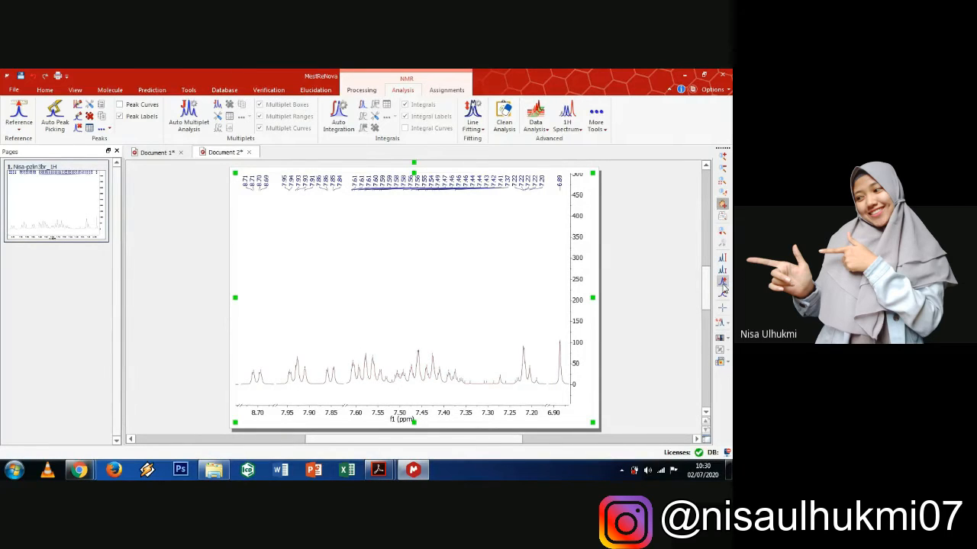
click(723, 284)
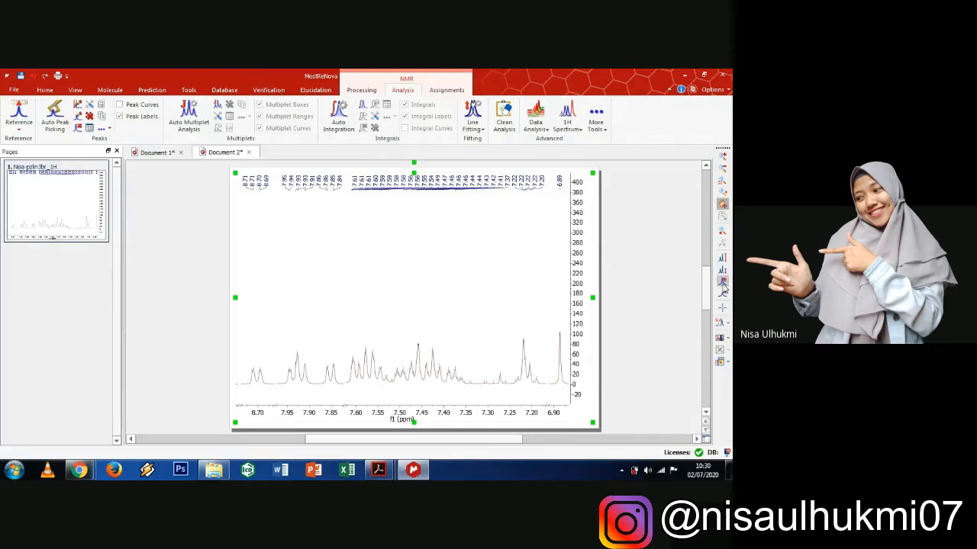
click(723, 284)
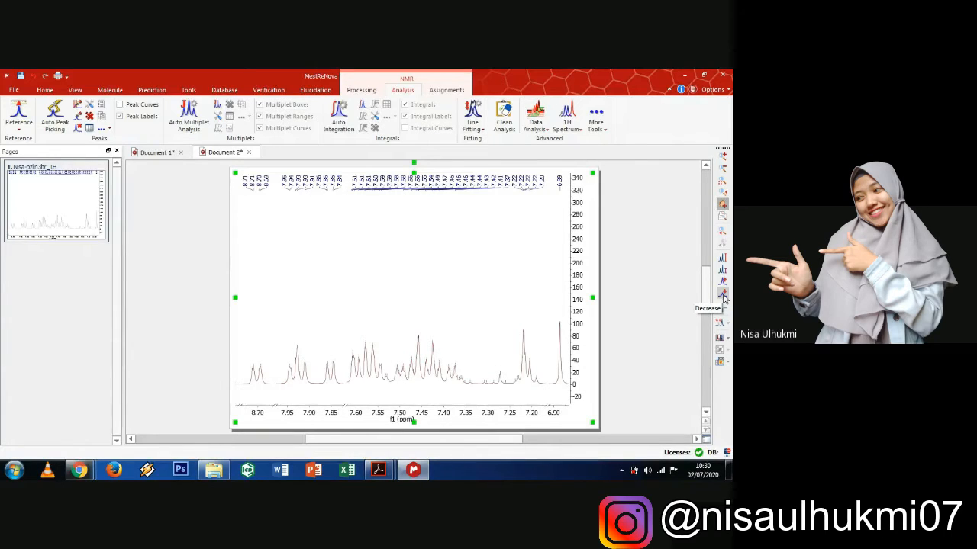
click(723, 296)
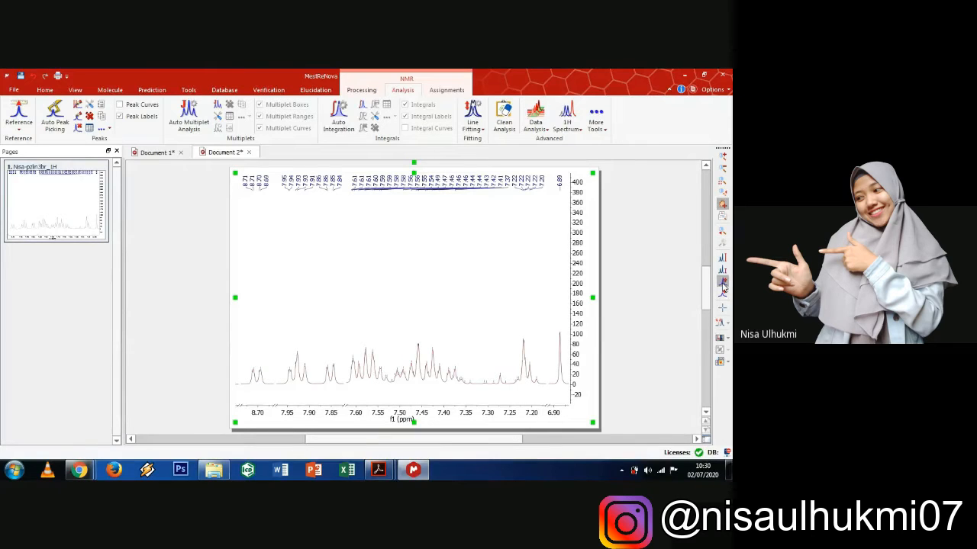
click(722, 285)
click(723, 286)
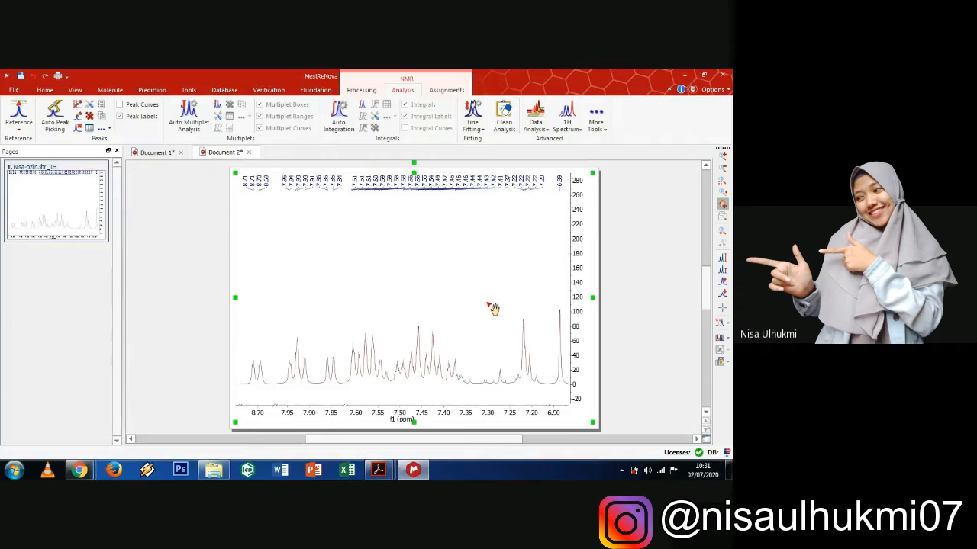
- Run Auto Peak Picking to label the trimmed spectrum's peaks in ppm
click(59, 128)
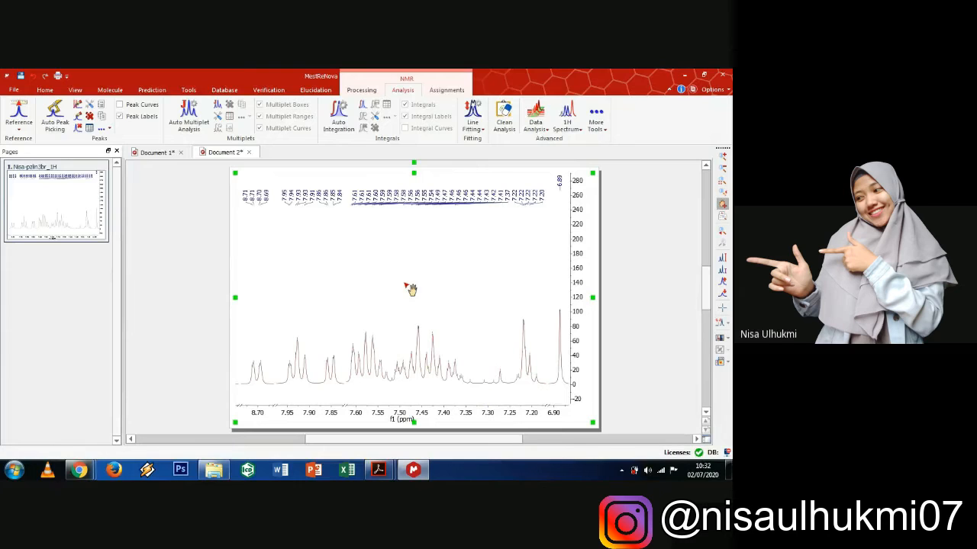
click(58, 122)
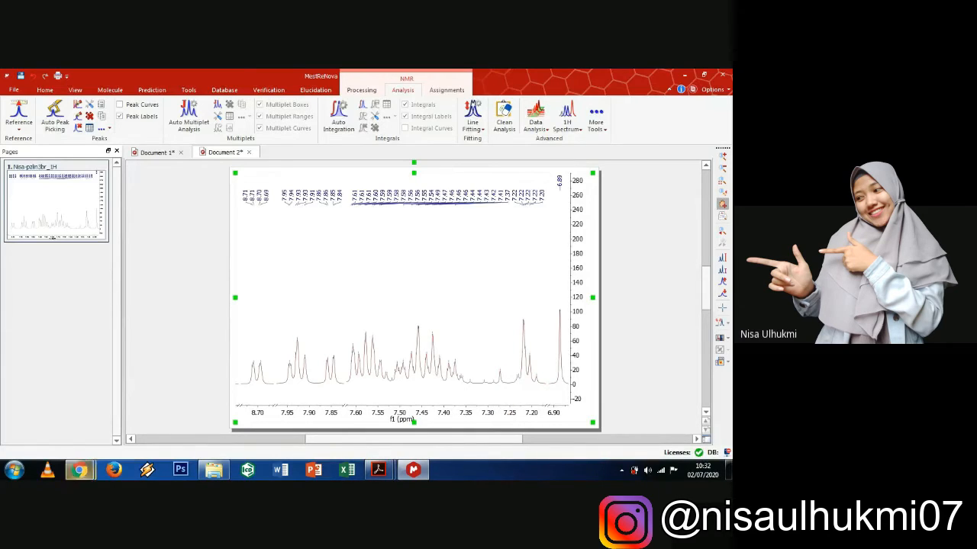
mouse_move(78, 469)
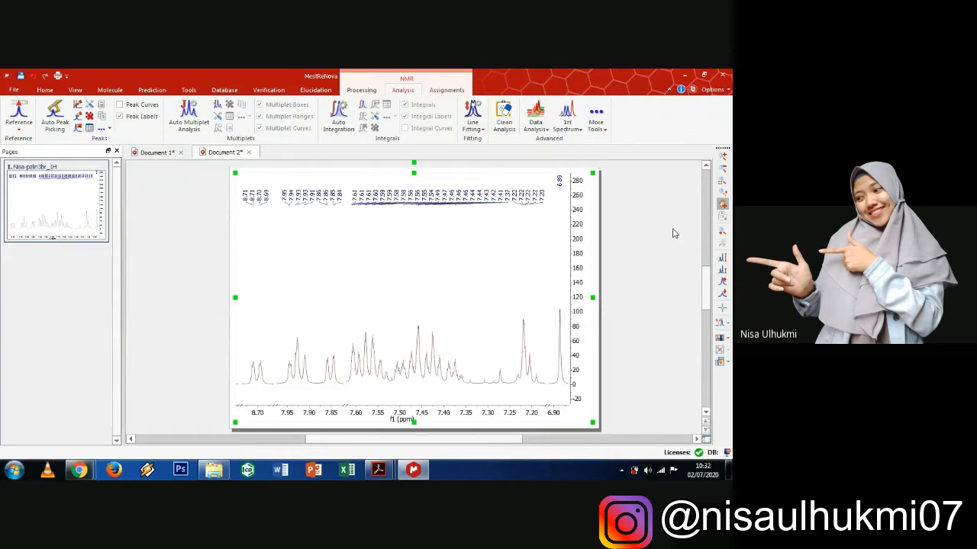
- Zoom closely onto the 8.71 and 8.69 ppm peak pair
click(725, 157)
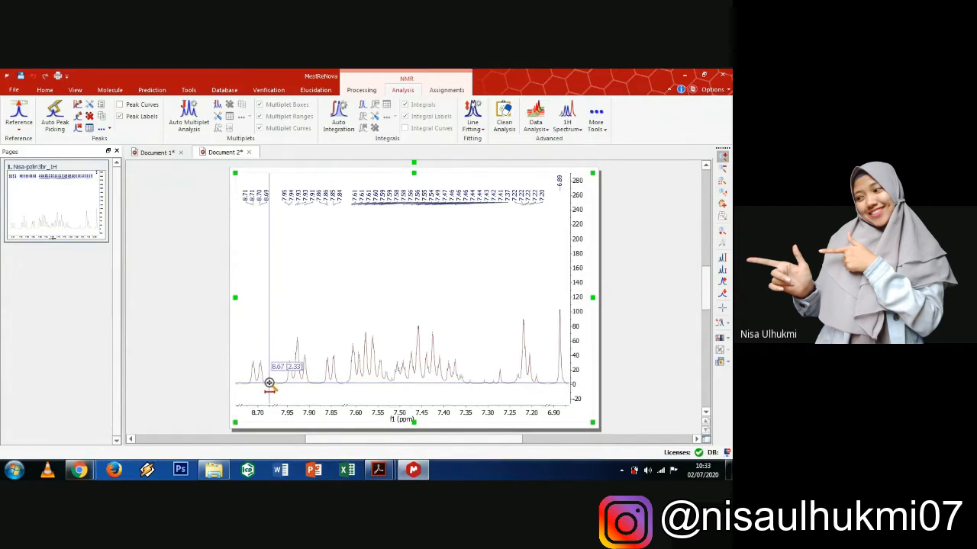
drag(267, 383, 248, 383)
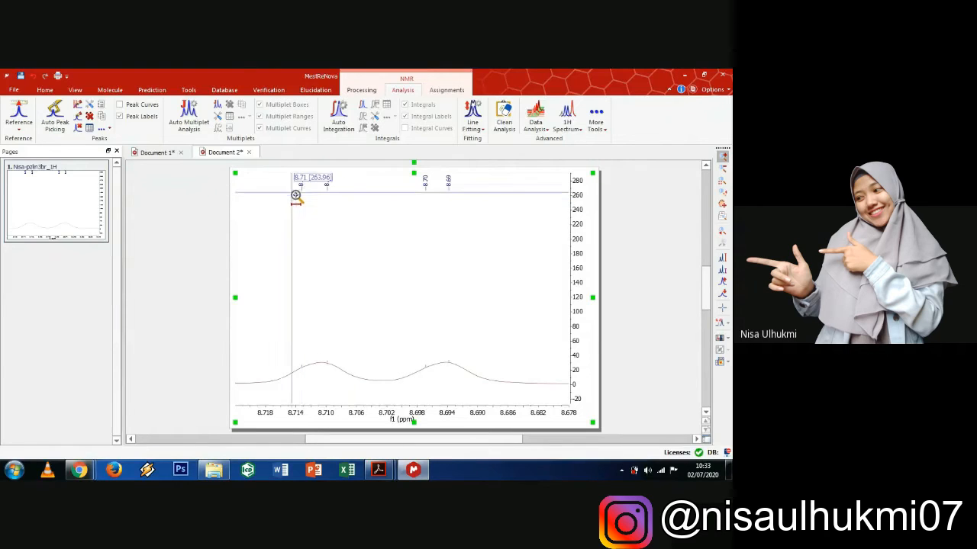
- Manually delete the duplicate 8.71 ppm peak label
click(77, 130)
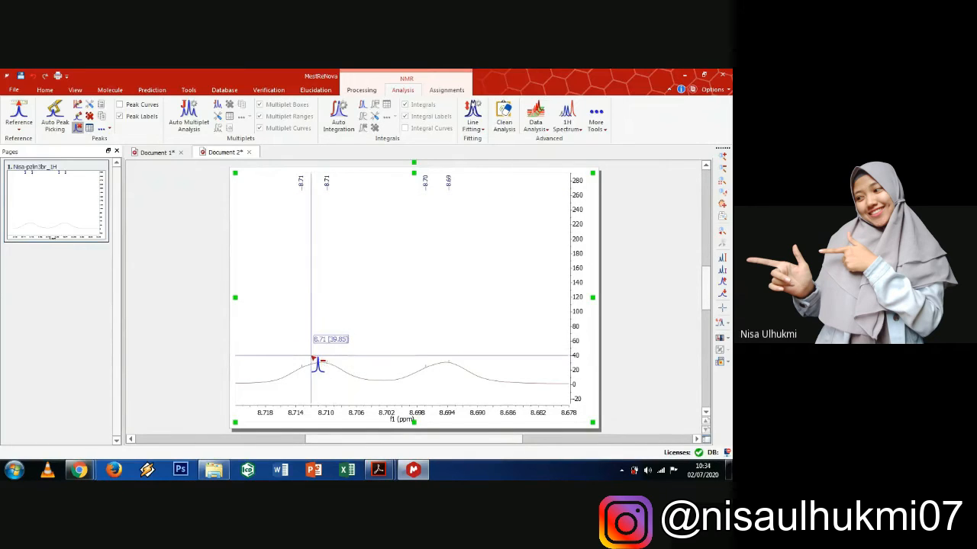
drag(310, 358, 299, 360)
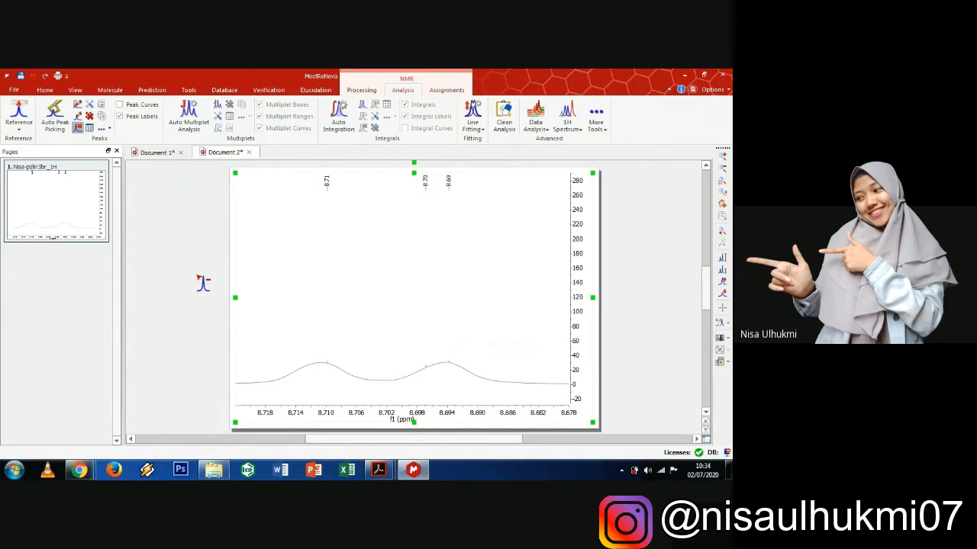
- Merge the 8.70 and 8.69 ppm picks across 8.694–8.698 ppm with Merge Peaks
click(110, 132)
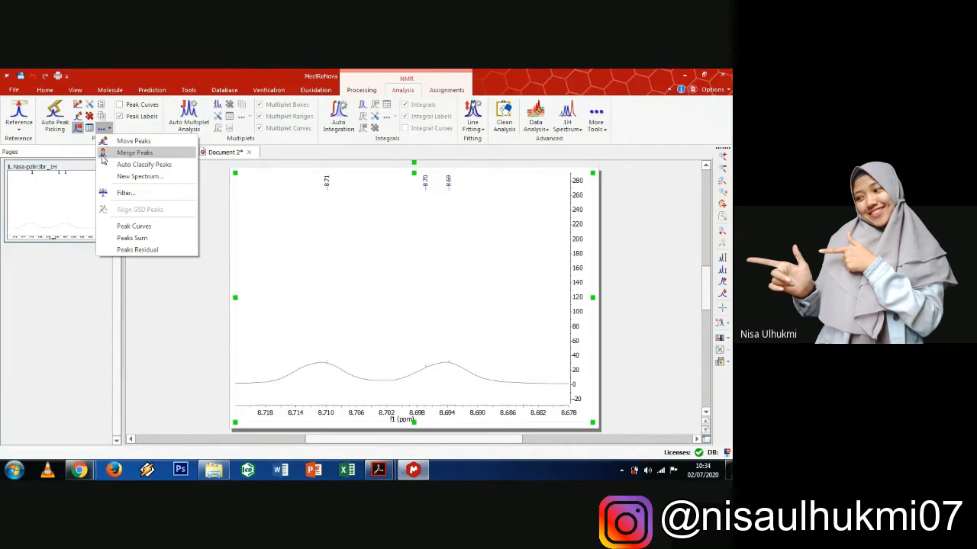
click(157, 156)
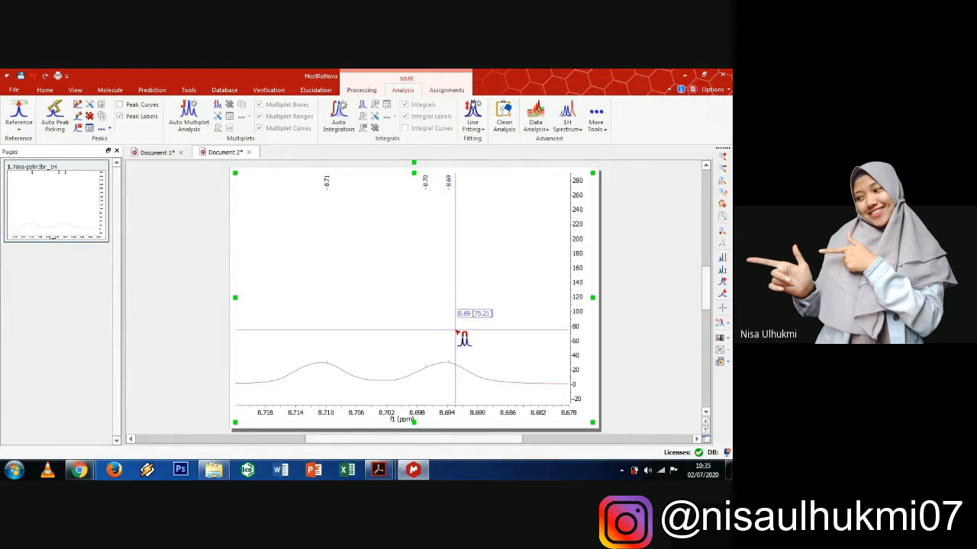
drag(454, 333, 424, 336)
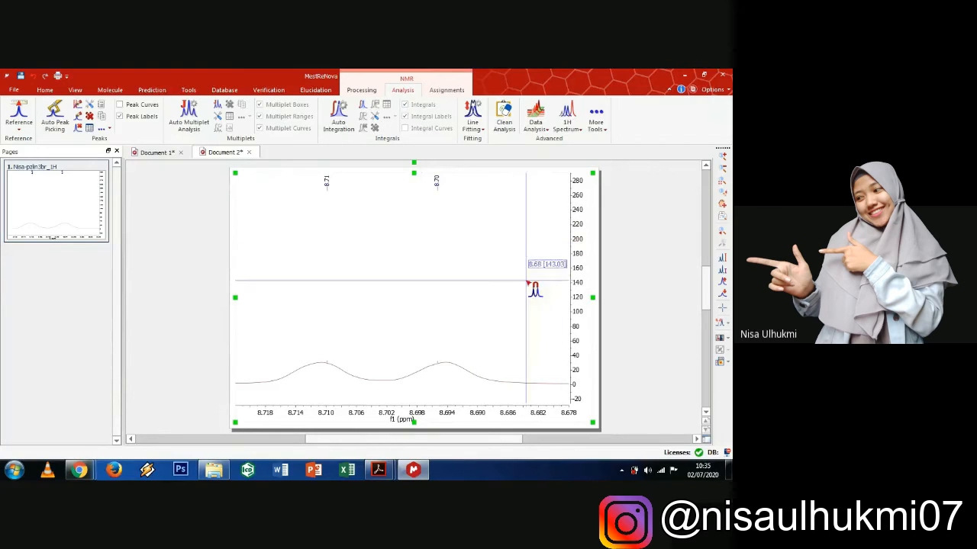
- Zoom back out to the full spectrum, then zoom into 8.90–6.45 ppm
click(722, 167)
click(517, 238)
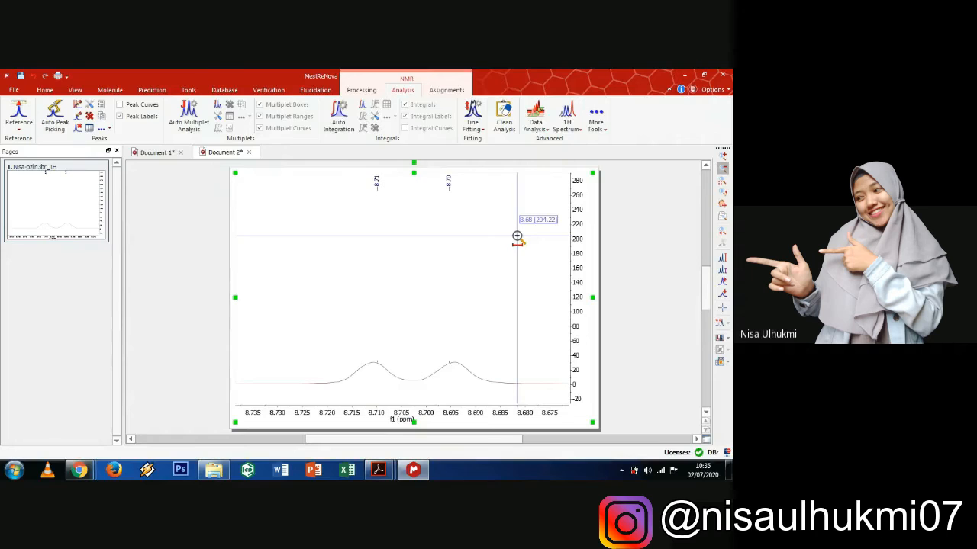
double_click(517, 238)
click(512, 107)
click(548, 286)
click(548, 286)
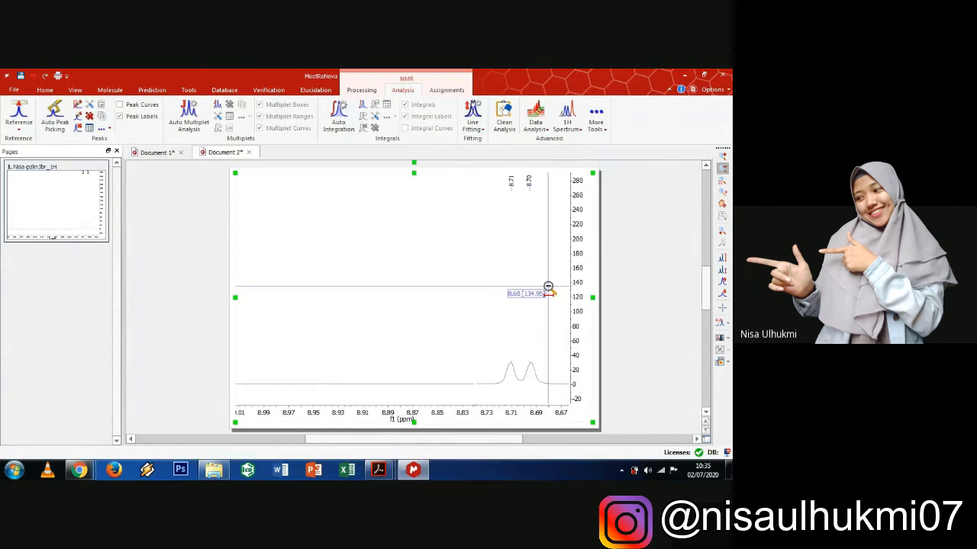
click(721, 182)
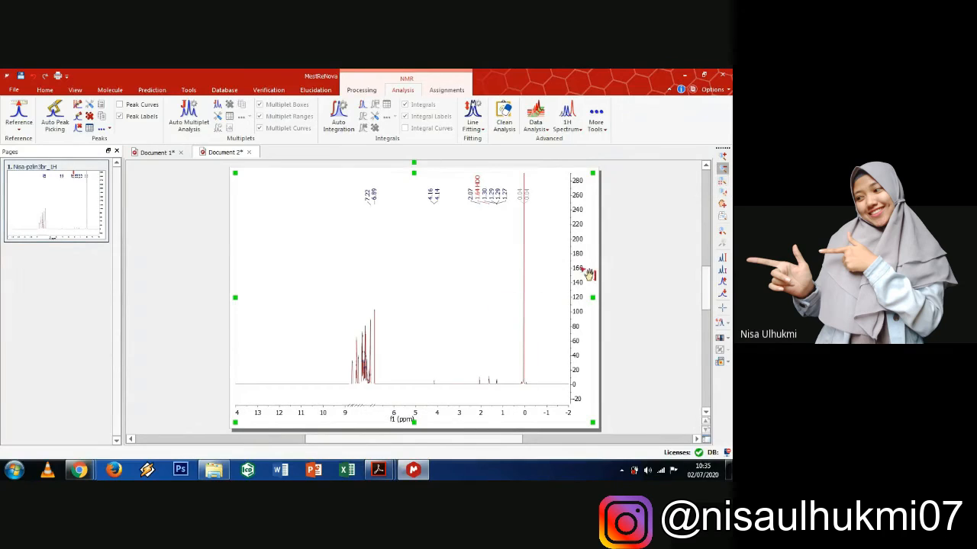
click(722, 156)
drag(386, 378, 346, 380)
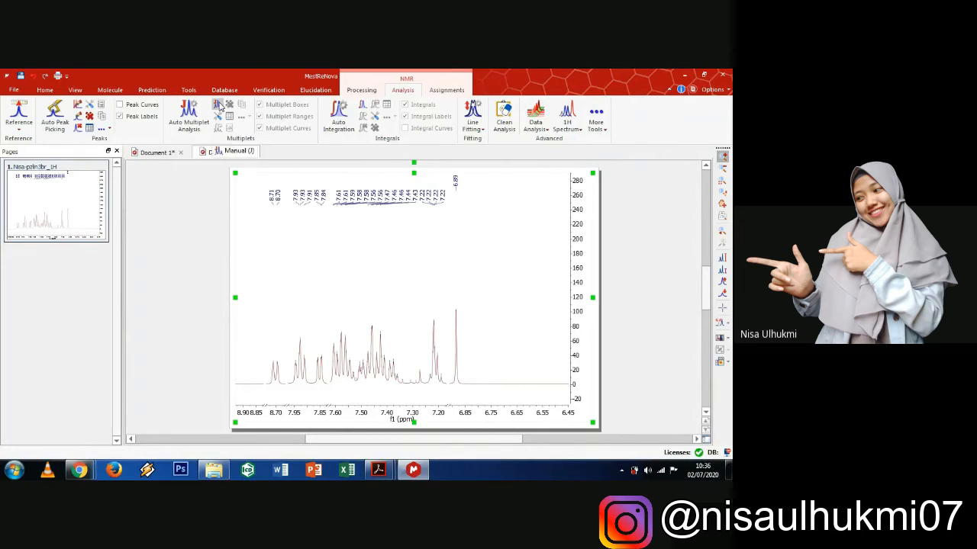
- Define a manual (J) multiplet over the 8.71/8.70 ppm doublet
click(220, 107)
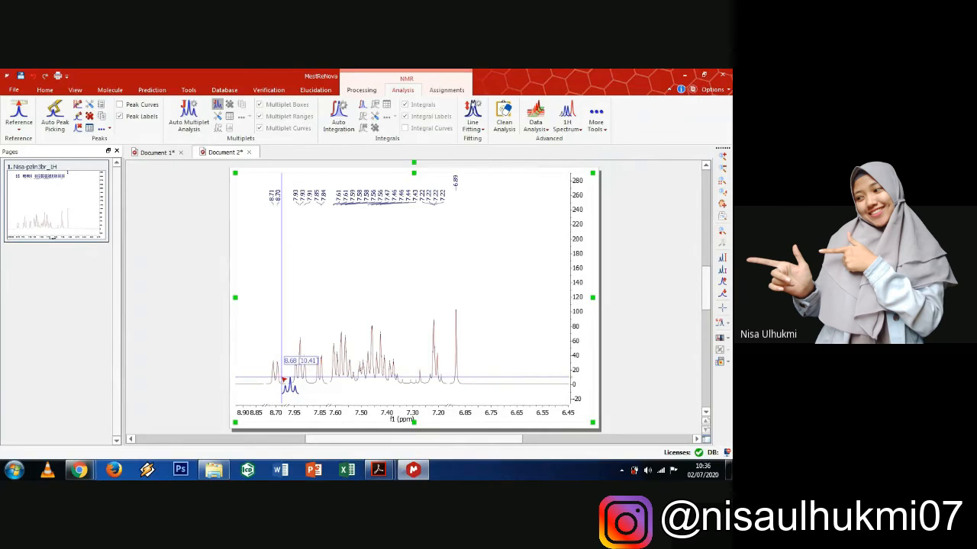
drag(281, 379, 271, 387)
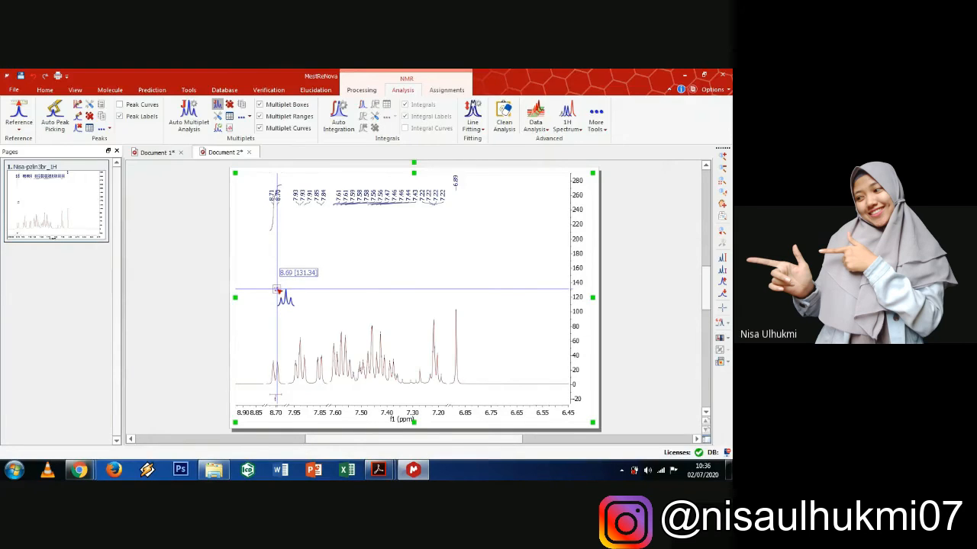
right_click(276, 290)
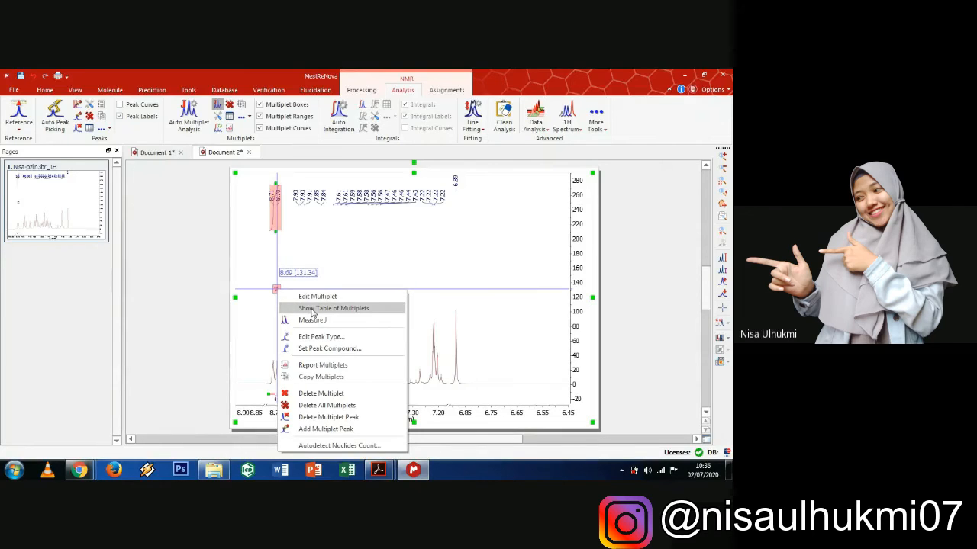
click(311, 310)
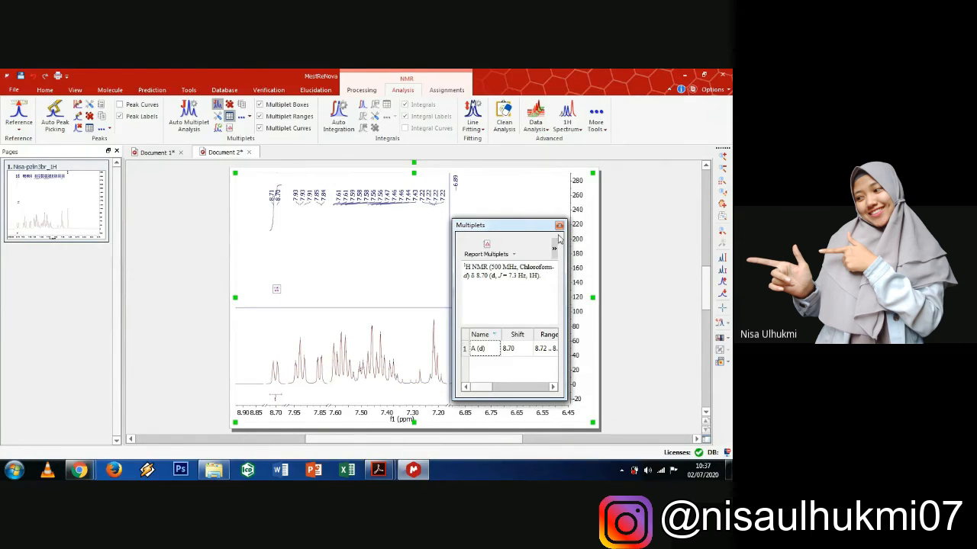
click(498, 387)
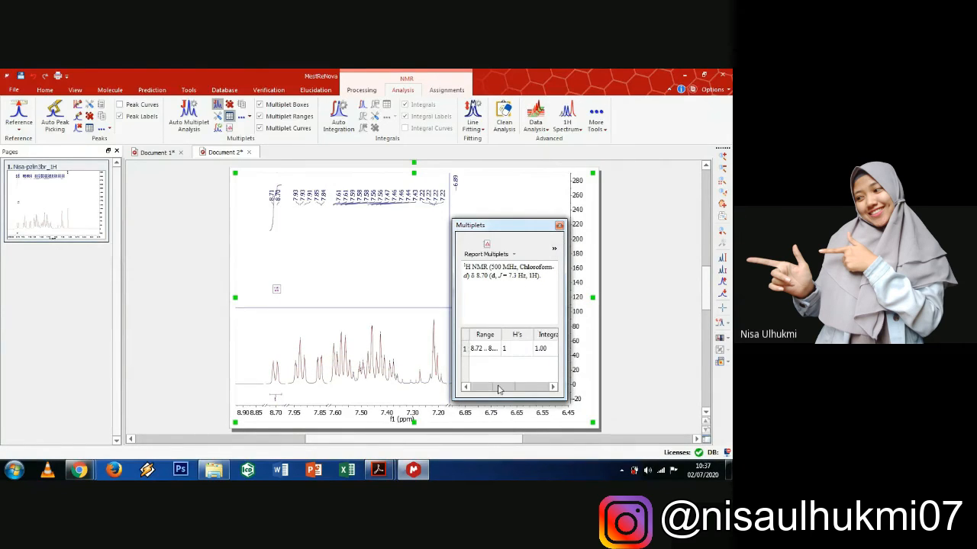
drag(497, 389, 527, 389)
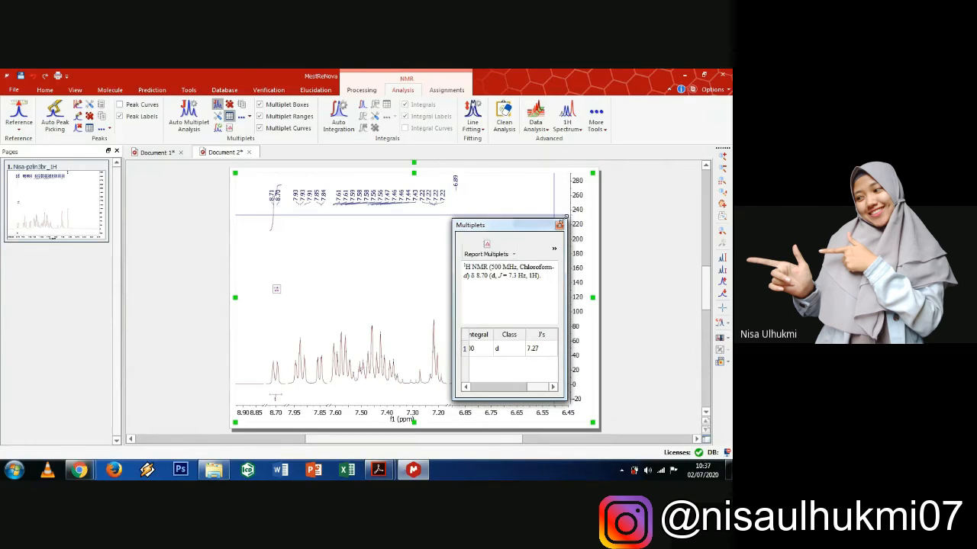
click(560, 225)
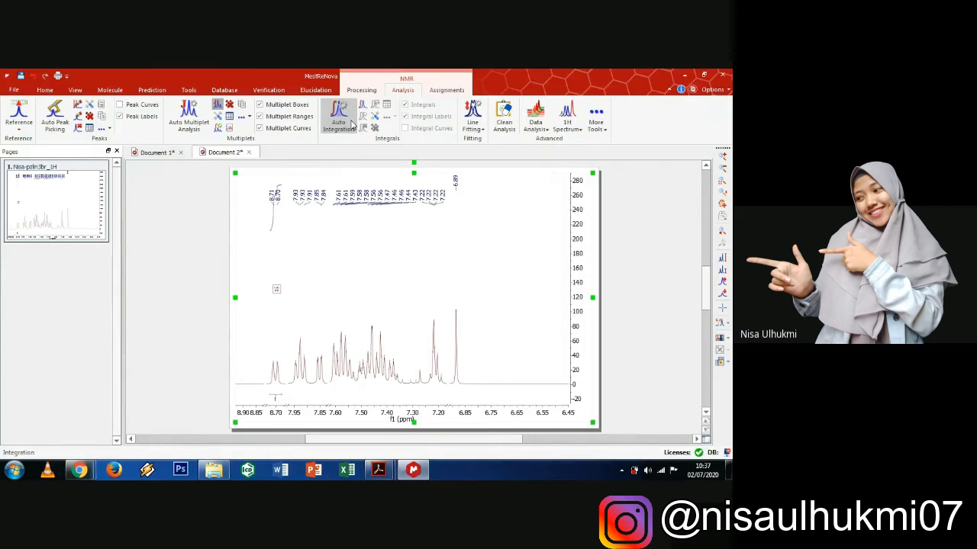
- Run Auto Integration on the aromatic peaks
click(351, 122)
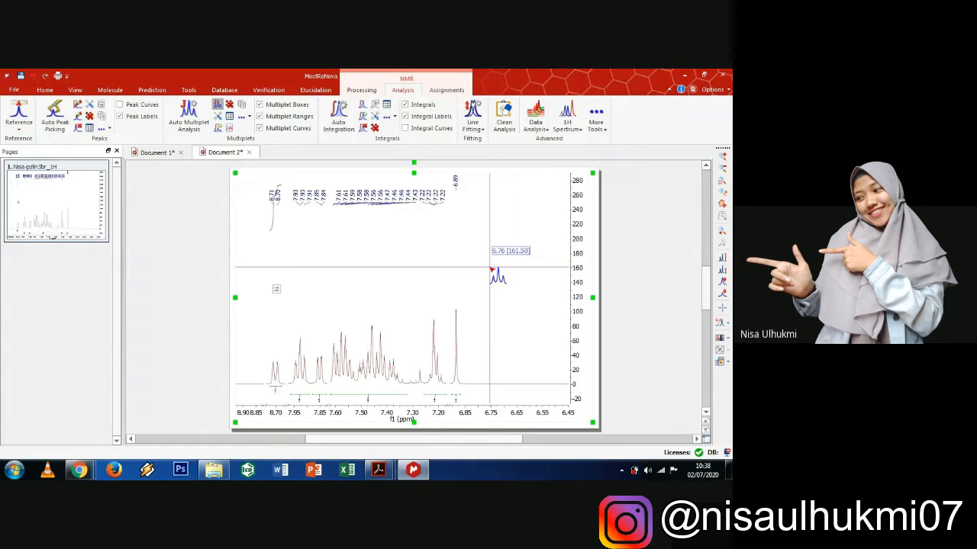
- Change the integral label font to 28-point size in the spectrum's Integrals properties
double_click(491, 273)
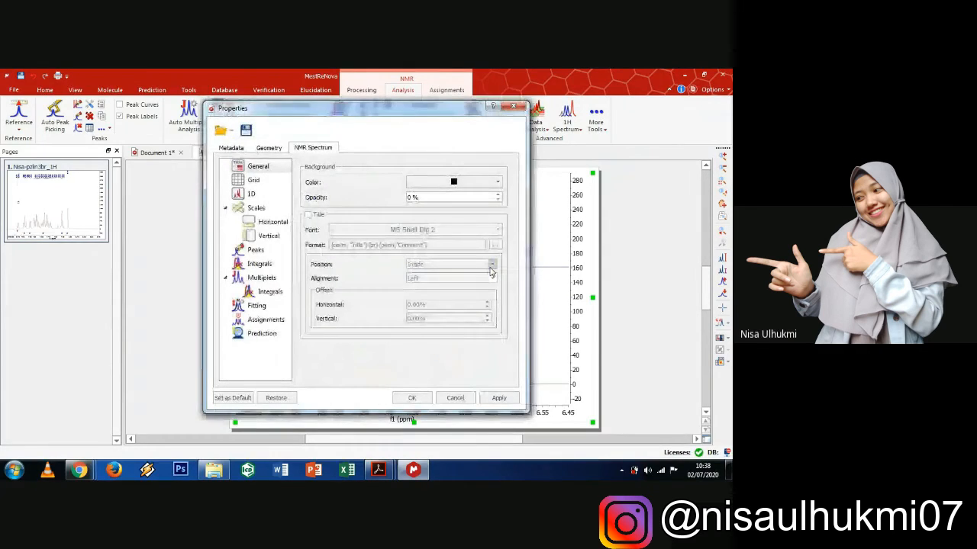
click(265, 267)
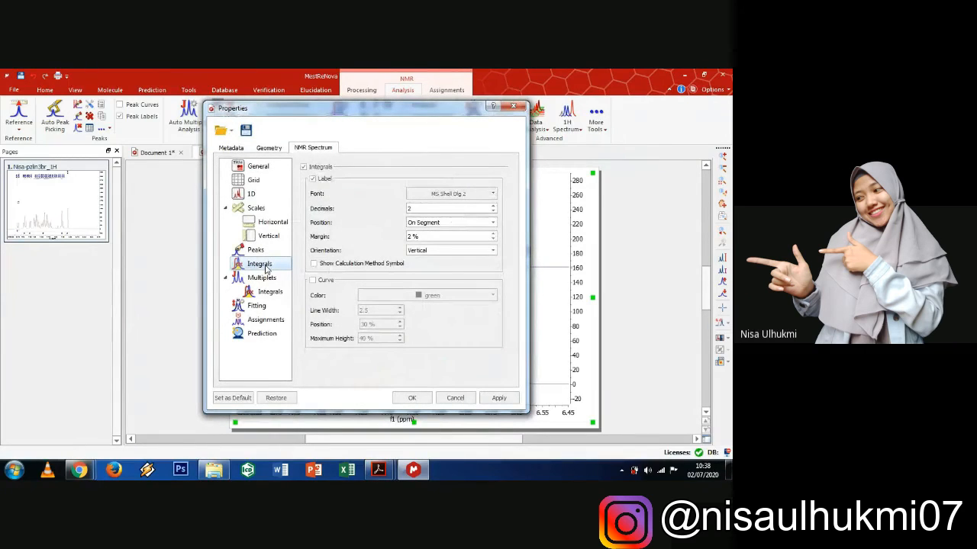
click(432, 197)
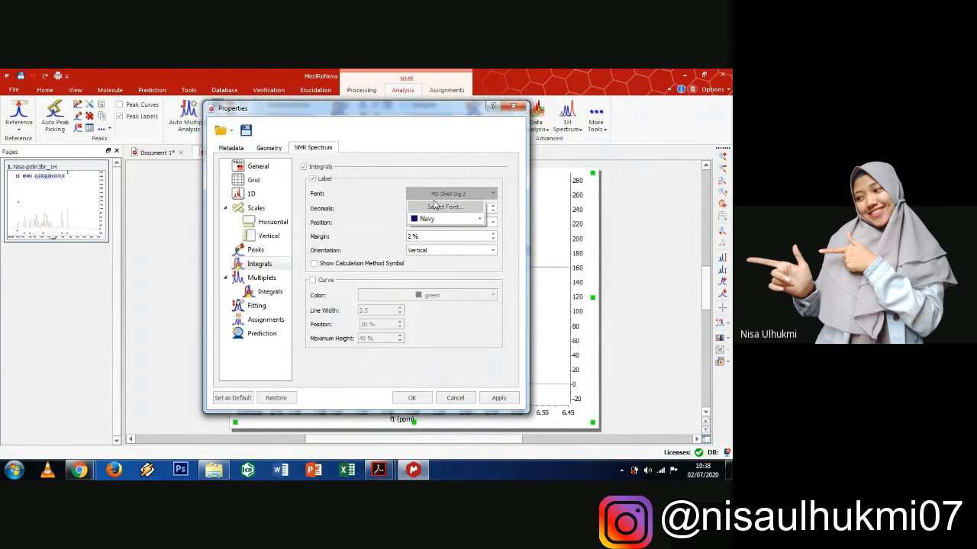
click(427, 209)
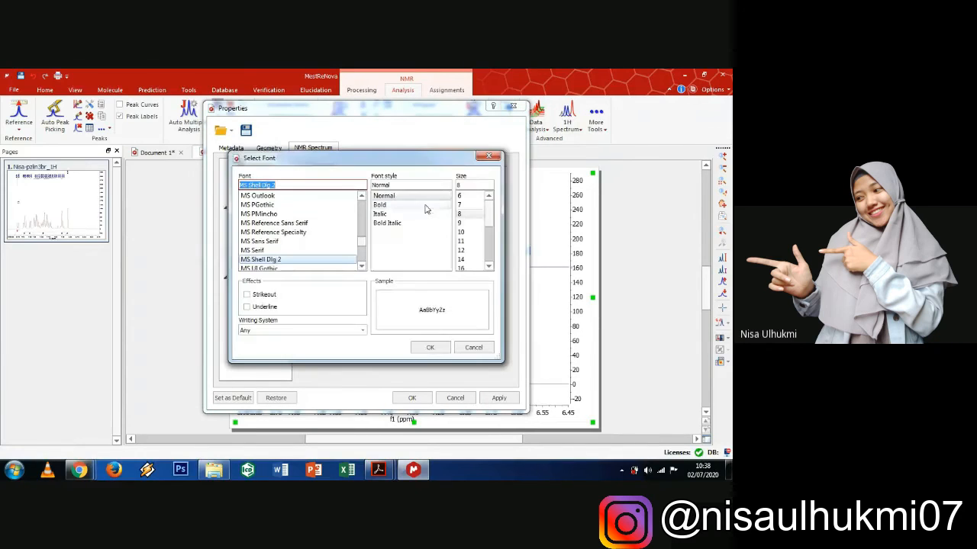
drag(488, 219, 489, 253)
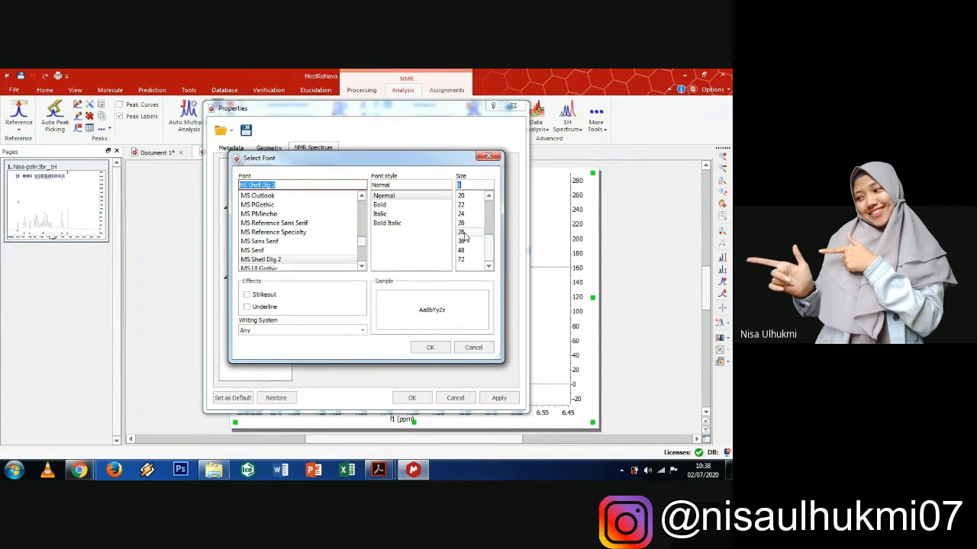
click(462, 233)
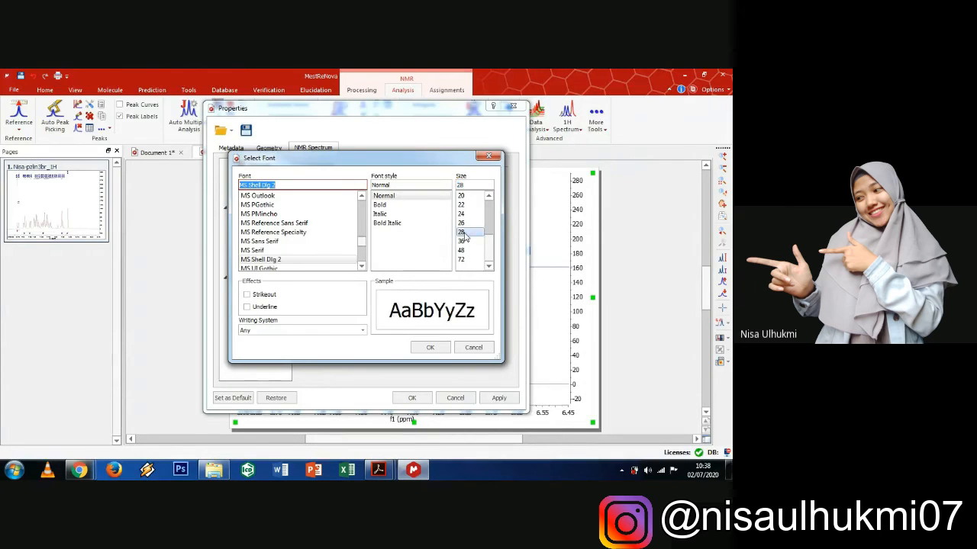
click(430, 348)
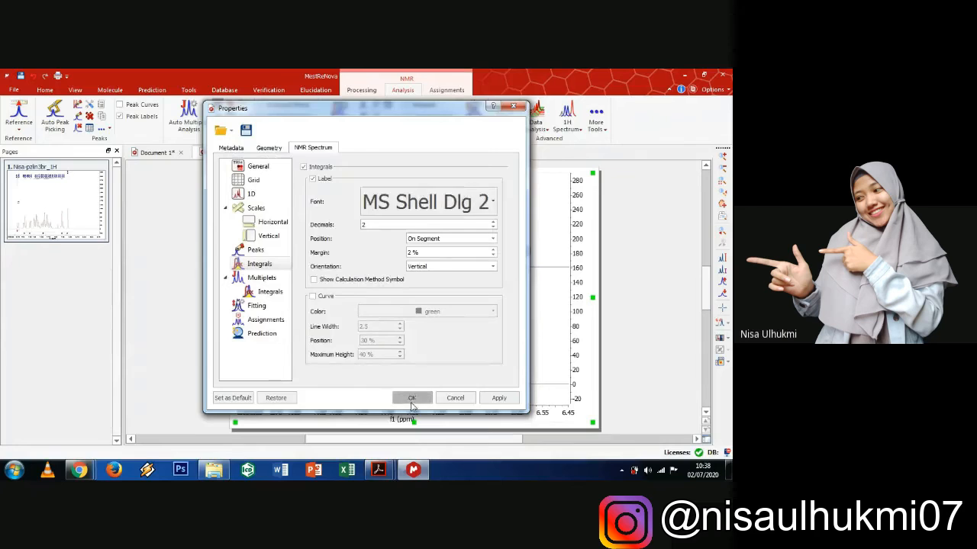
click(411, 398)
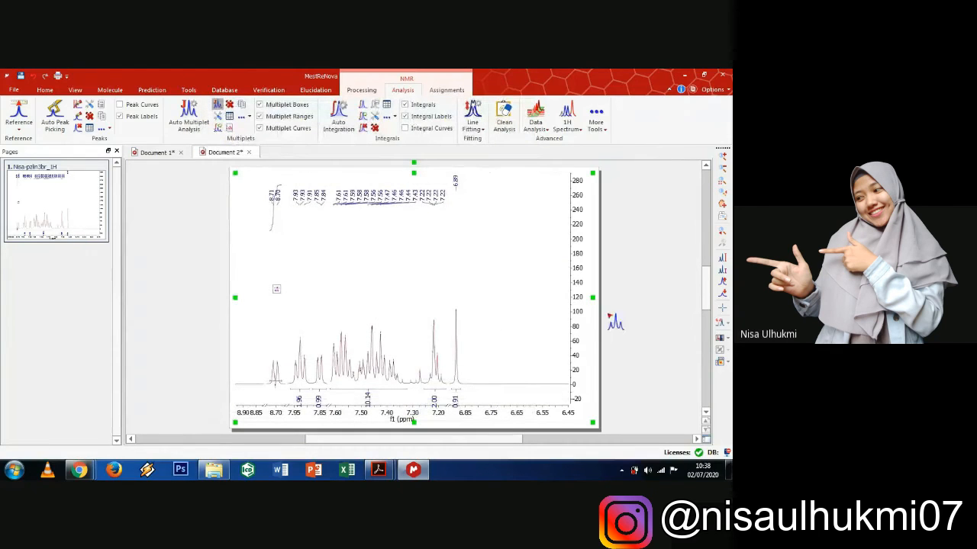
- Zoom into the aromatic region, roughly 8.70 to 6.85 ppm, with the Zoom tool
click(722, 156)
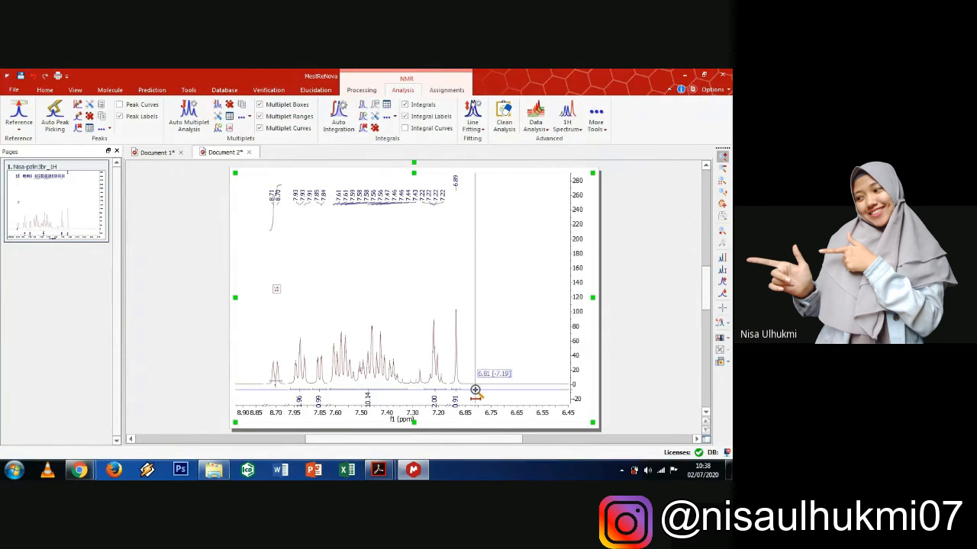
drag(474, 390, 265, 390)
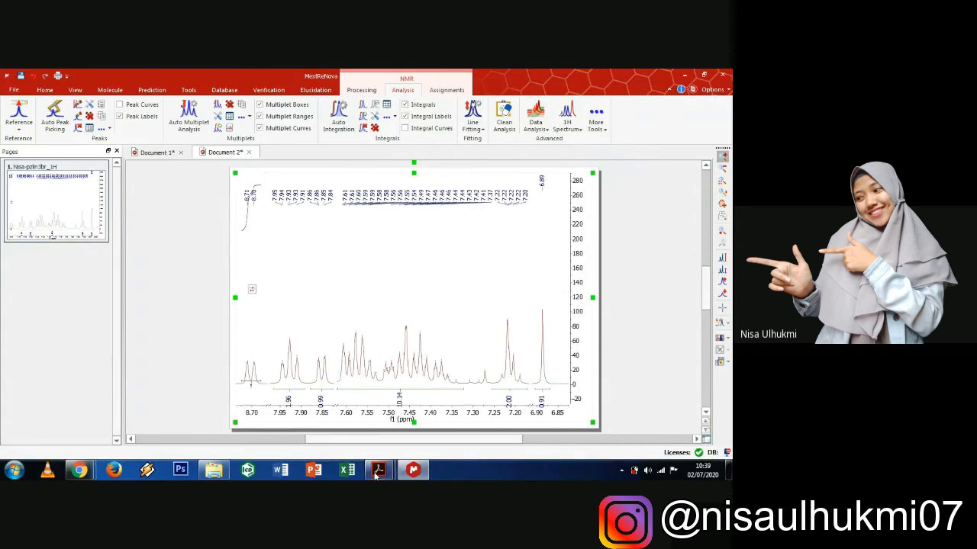
mouse_move(379, 473)
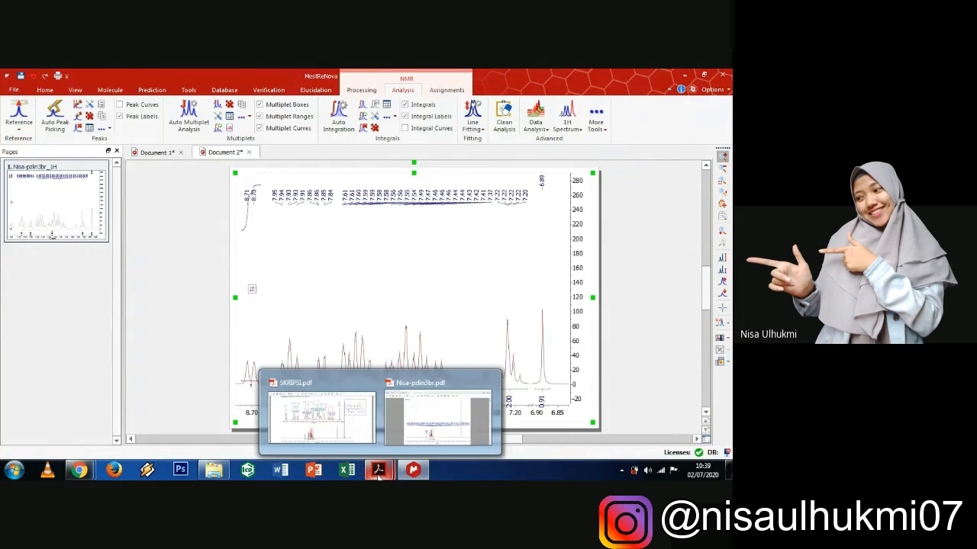
- View the reference 1H-NMR spectrum page of SKRIPSI.pdf in Acrobat, then return to MestReNova
click(321, 417)
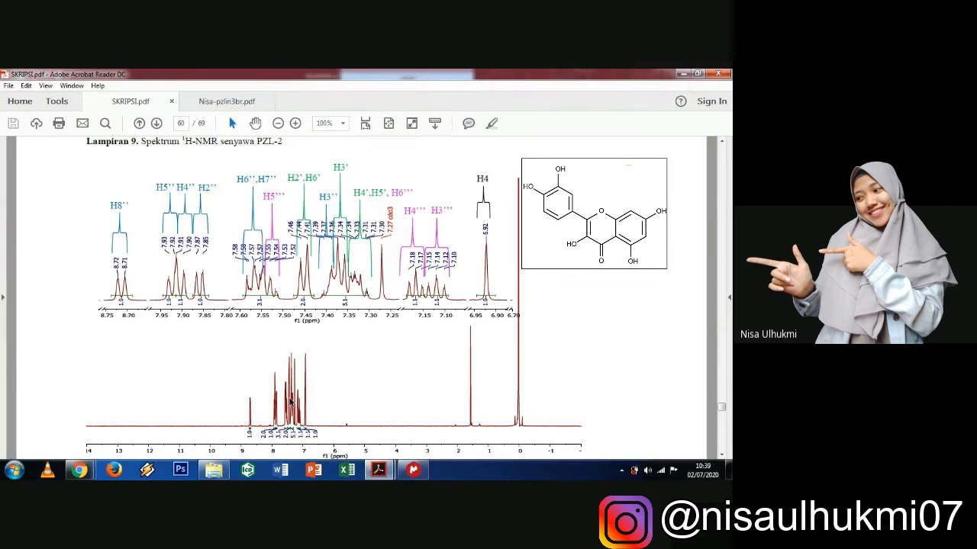
click(412, 471)
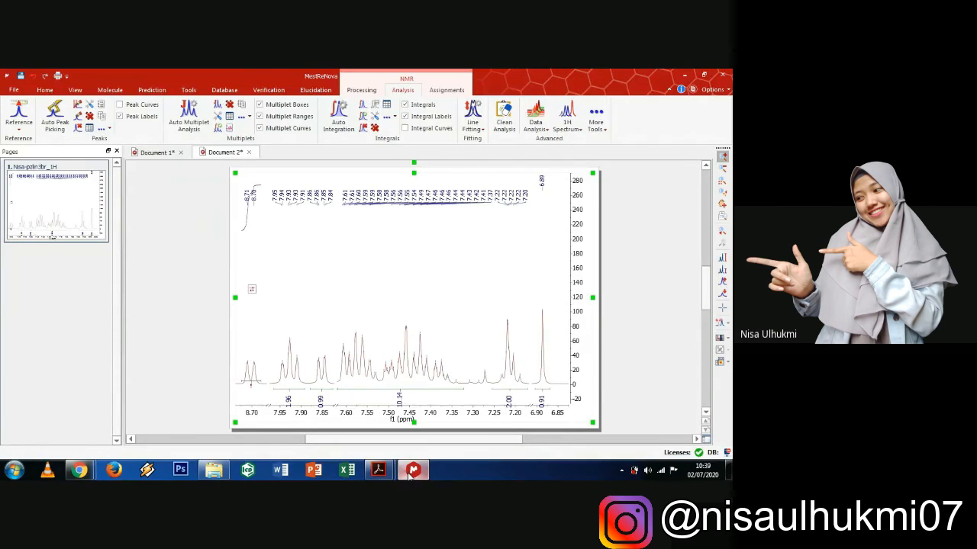
- Restore the full spectrum and zoom it to about 9.0 to −0.5 ppm
click(724, 186)
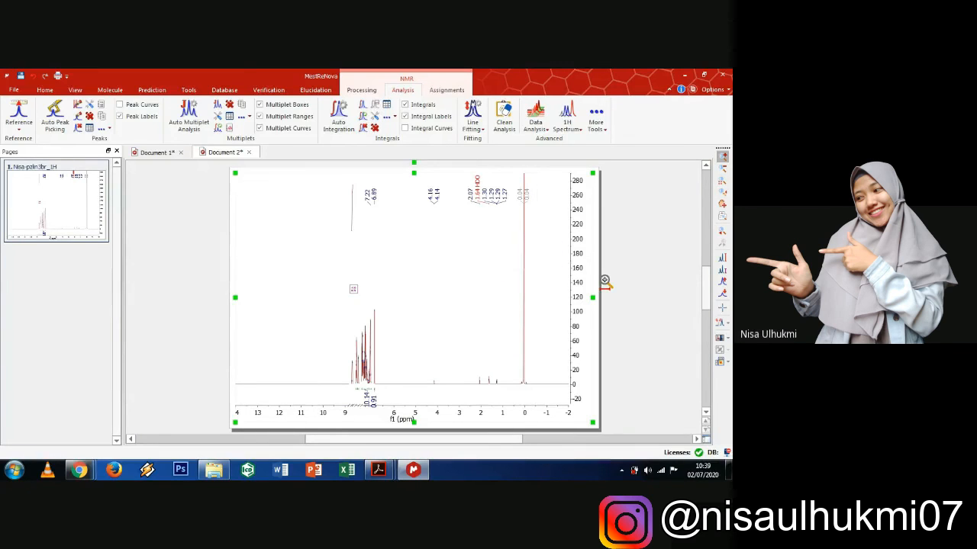
drag(538, 340, 307, 390)
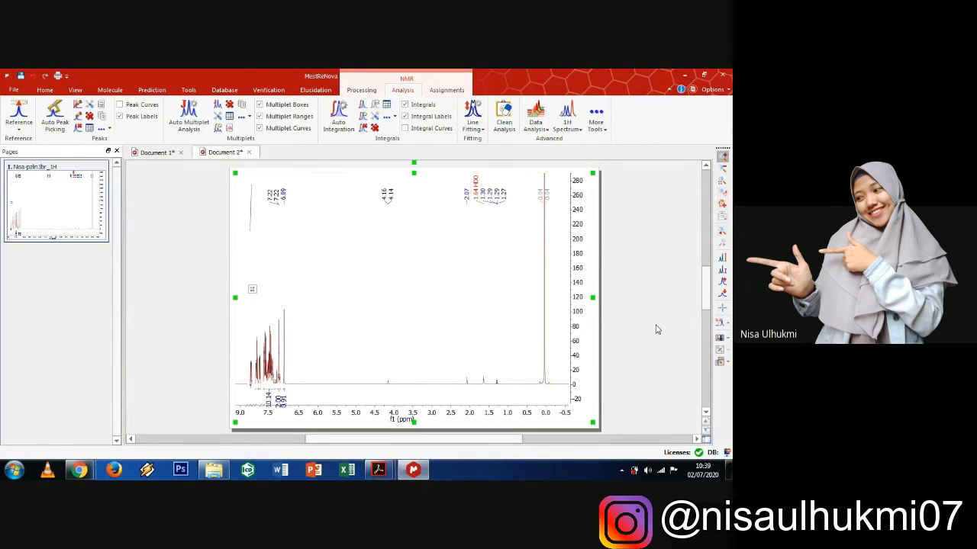
click(723, 218)
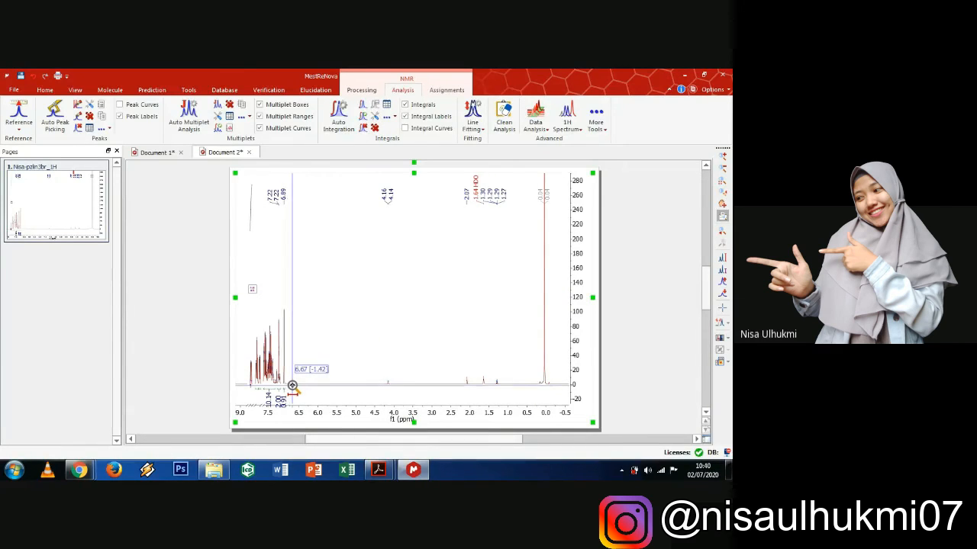
- Add an aromatic expansion inset of about 6.7–8.7 ppm and shrink the full spectrum to the lower half
drag(292, 385, 248, 382)
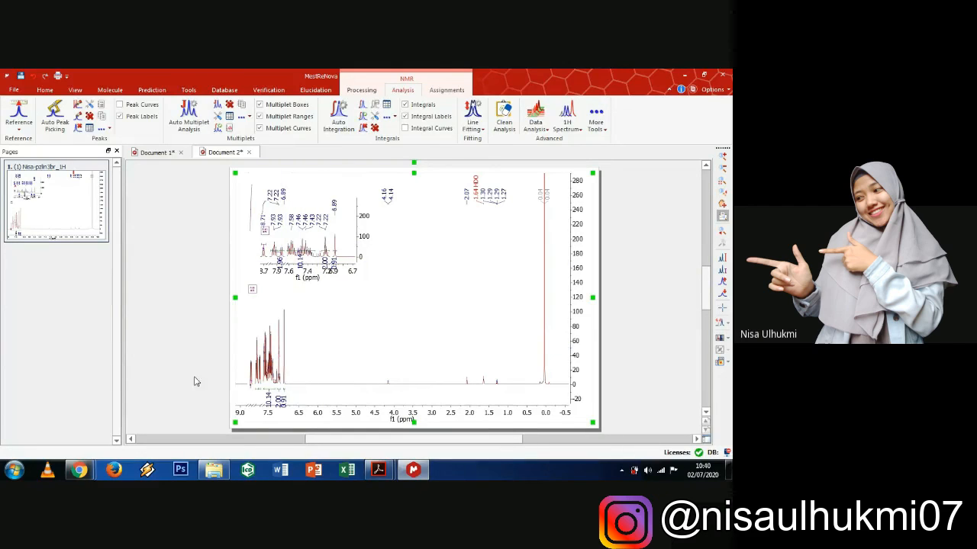
click(723, 206)
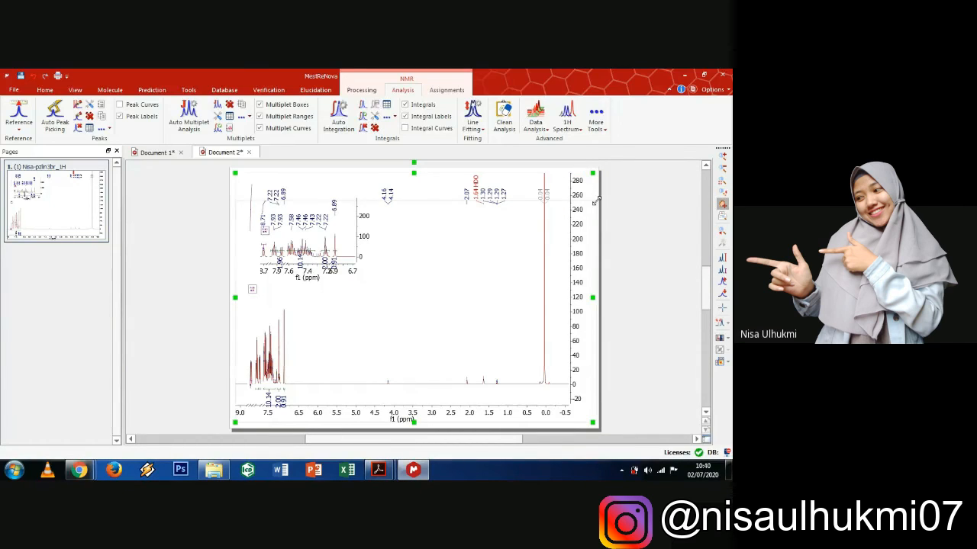
drag(596, 221, 594, 294)
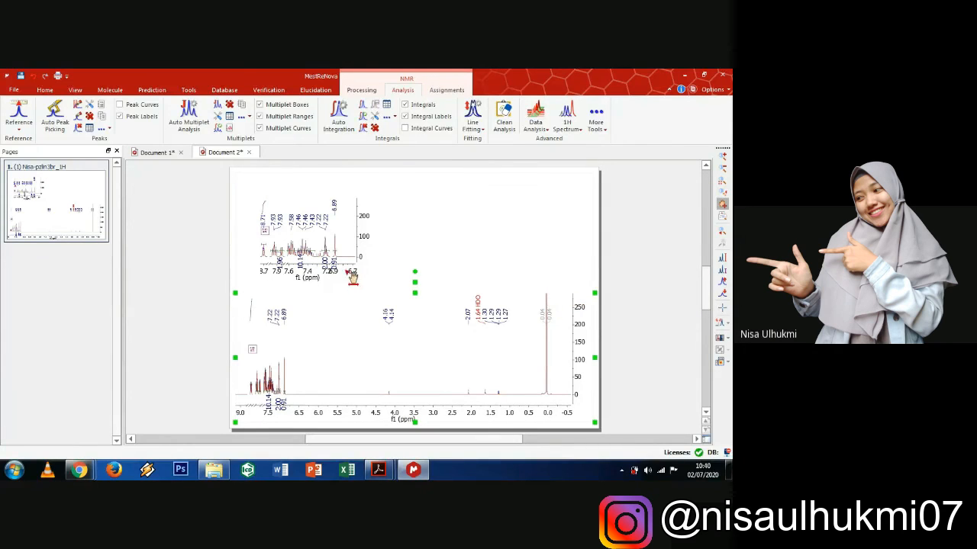
- Stretch the aromatic inset across the top half of the page and scale its peaks up twice
click(340, 245)
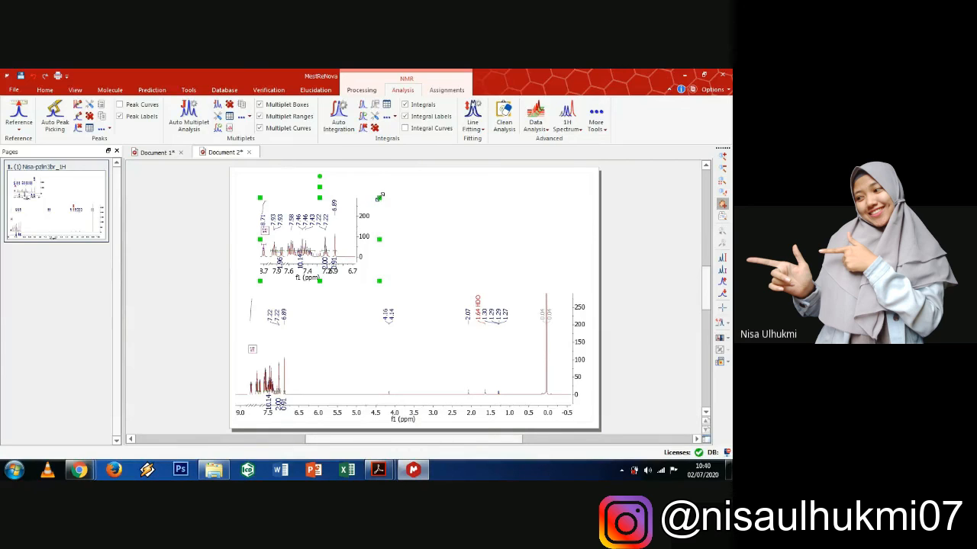
drag(379, 198, 591, 173)
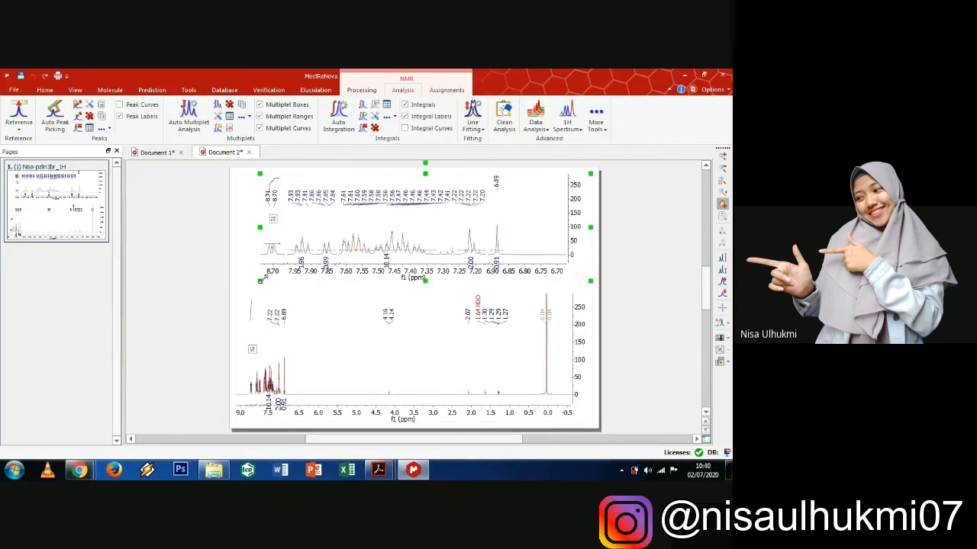
drag(256, 286, 241, 295)
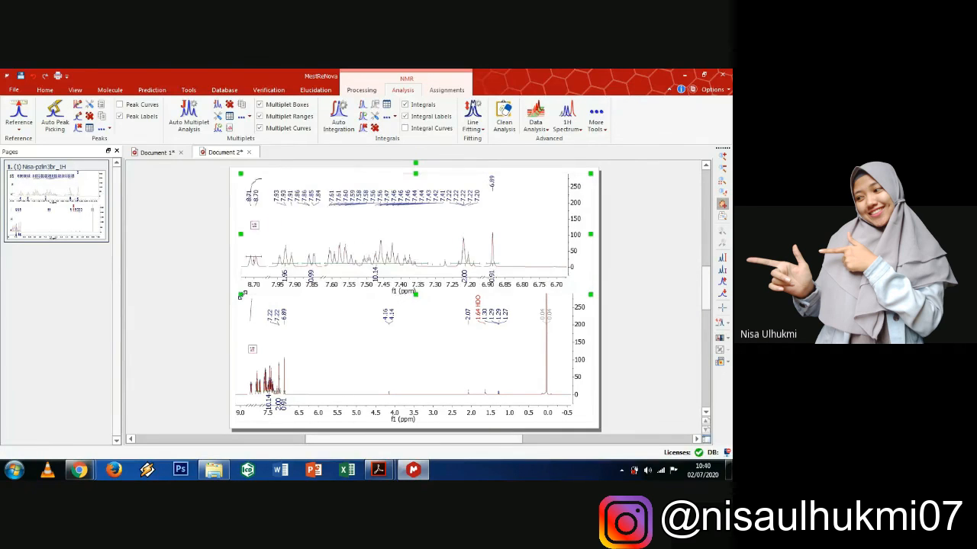
click(500, 366)
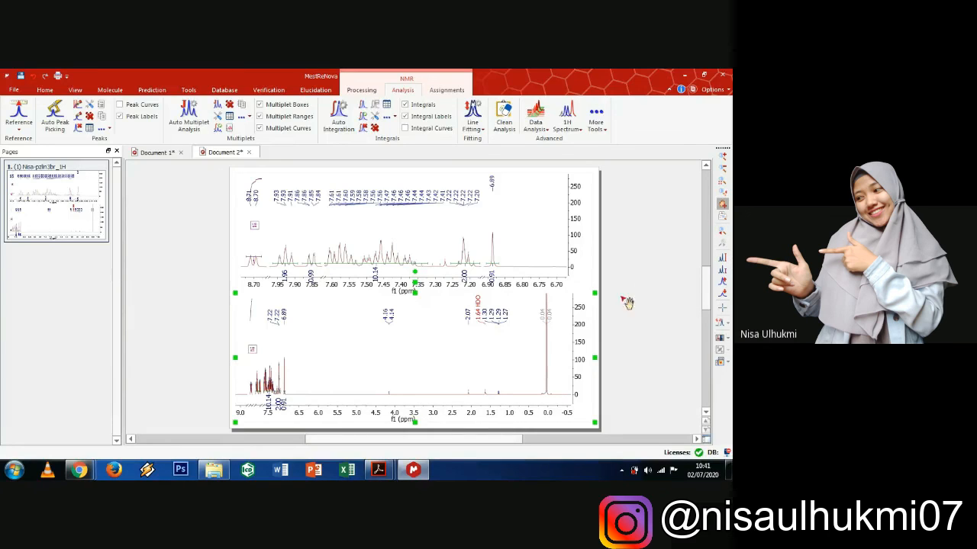
click(523, 245)
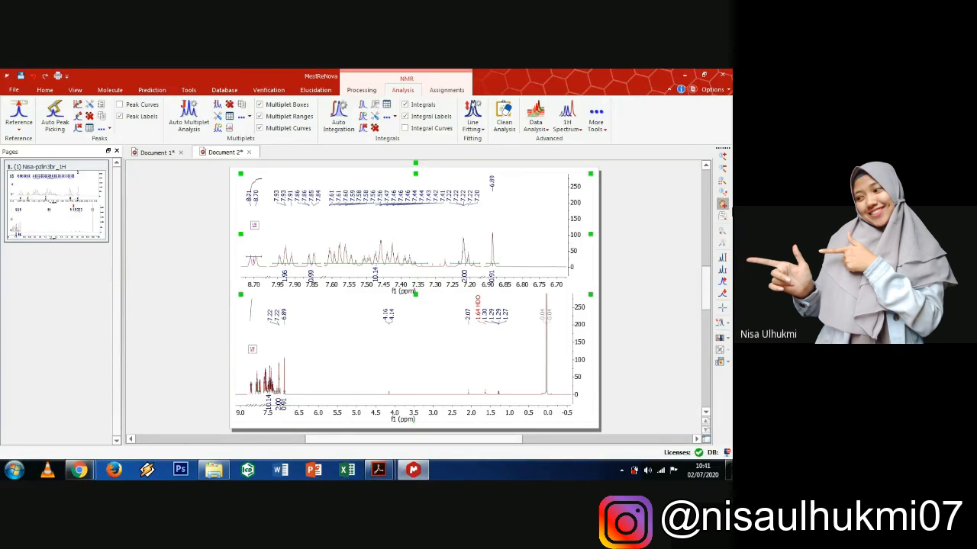
click(723, 281)
click(724, 282)
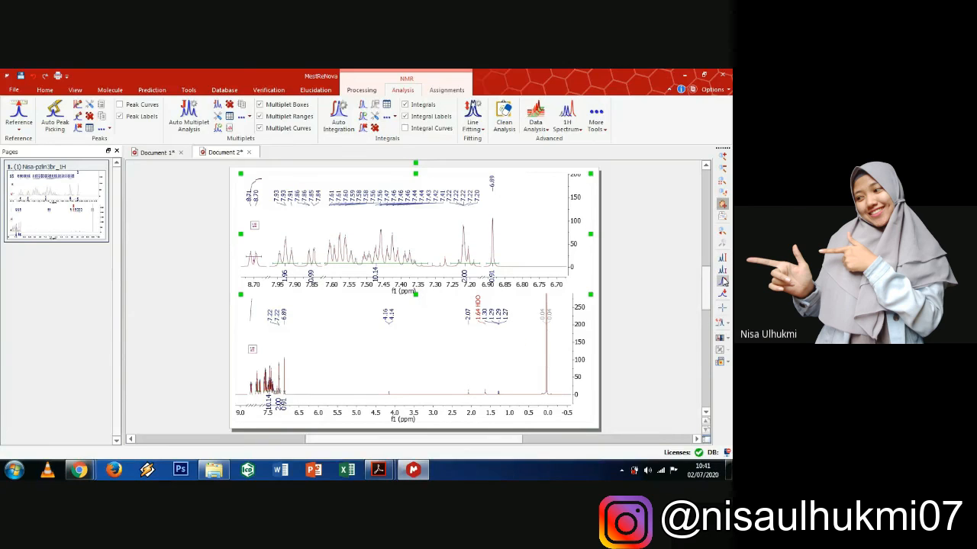
- Scale up the full spectrum's peaks so its axis tops at 160, then select both stacked spectra
click(509, 367)
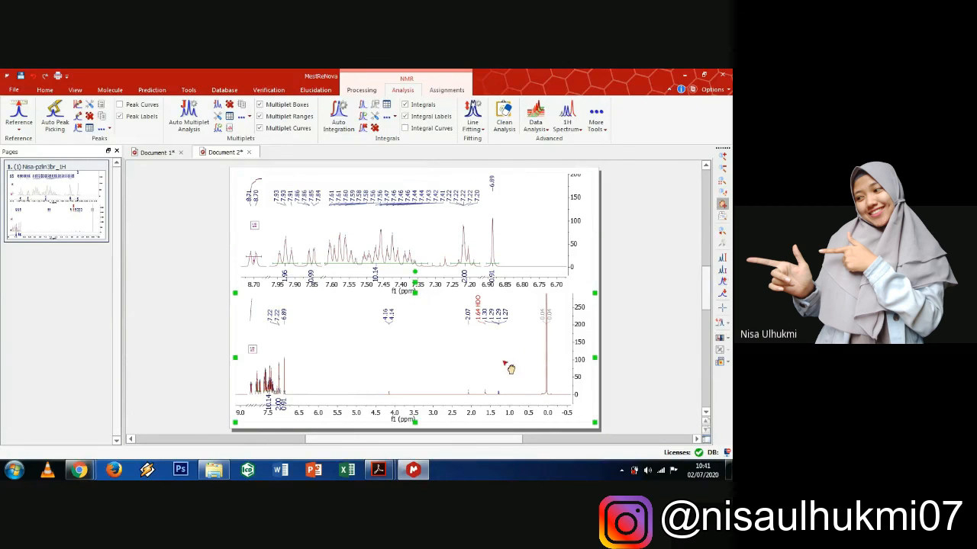
click(723, 281)
click(723, 281)
click(723, 281)
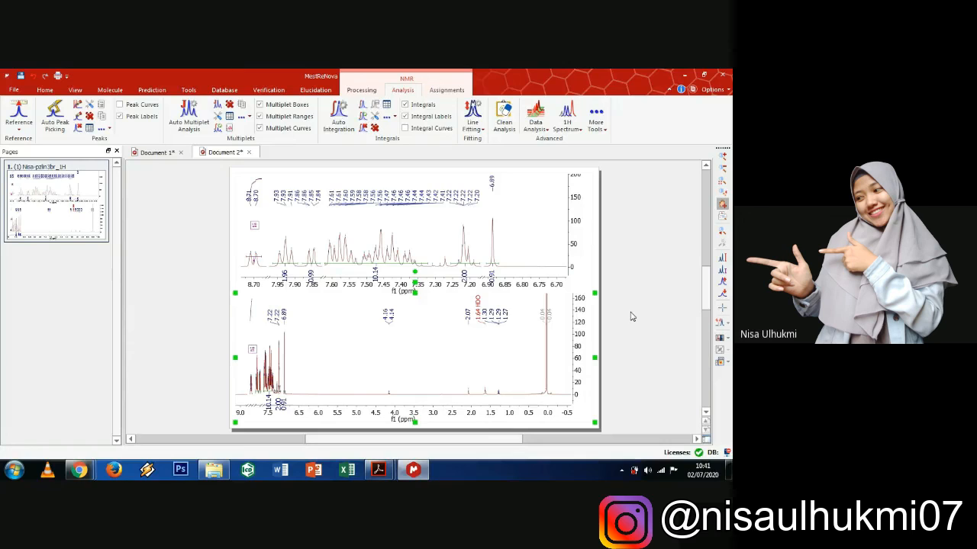
click(613, 238)
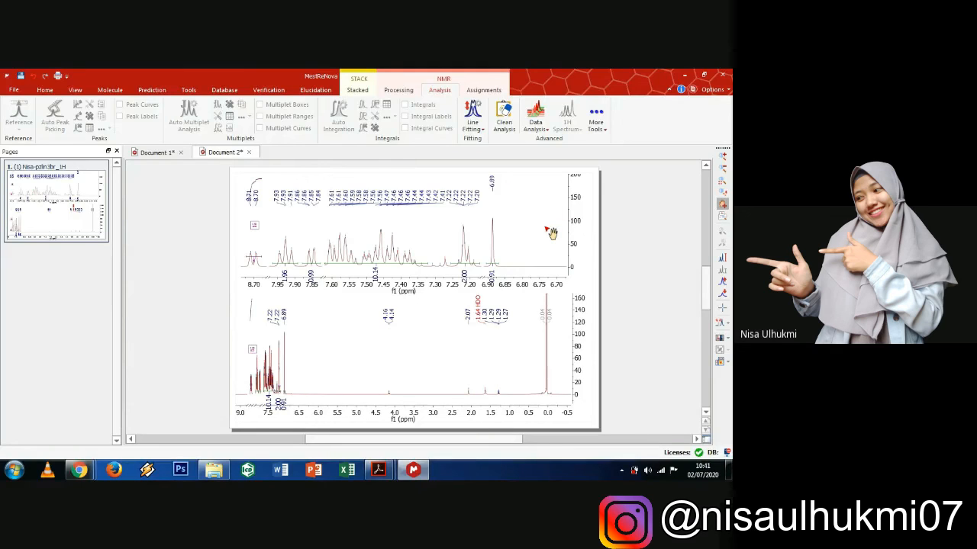
click(518, 328)
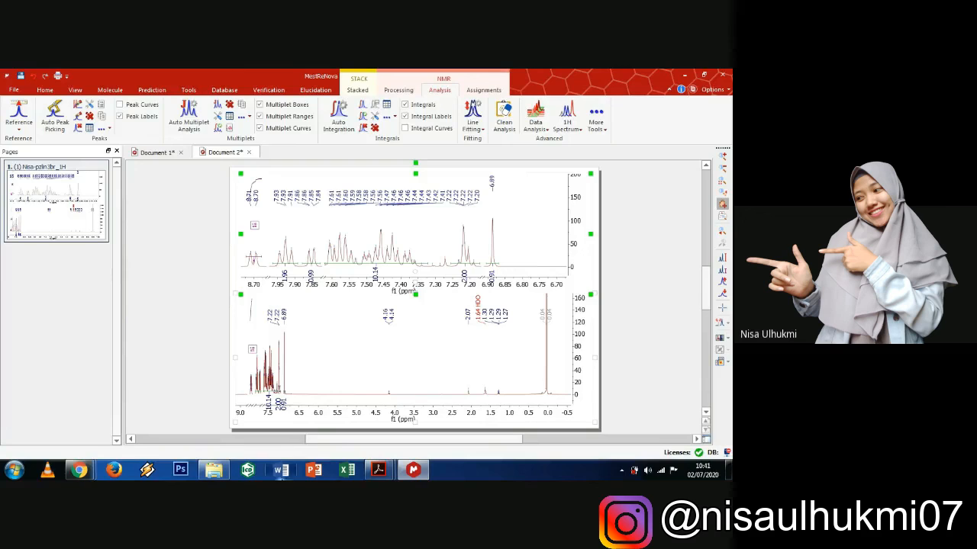
- Start Microsoft Word with a new blank document for the spectrum figure
click(281, 472)
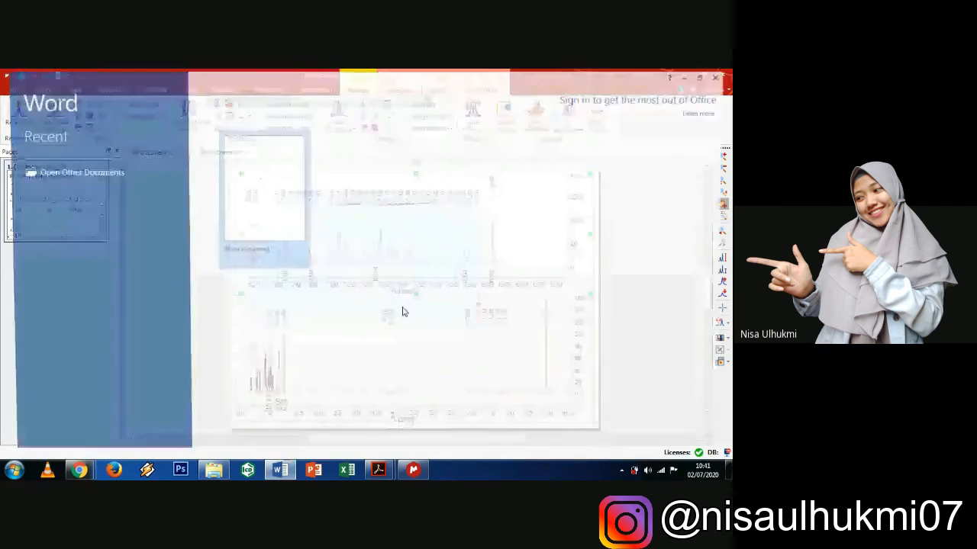
click(287, 235)
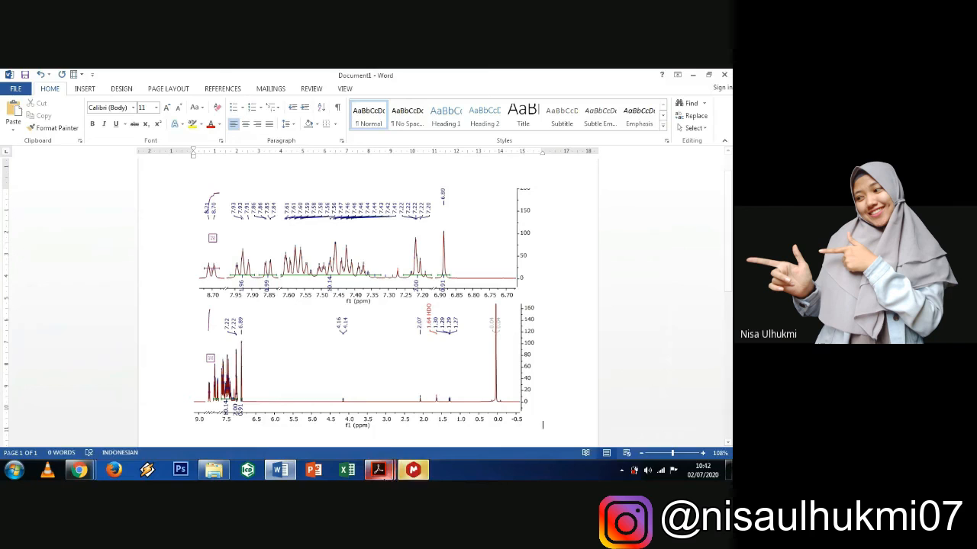
- Compare the Word figure against the SKRIPSI.pdf reference spectrum, then return to MestReNova
click(378, 469)
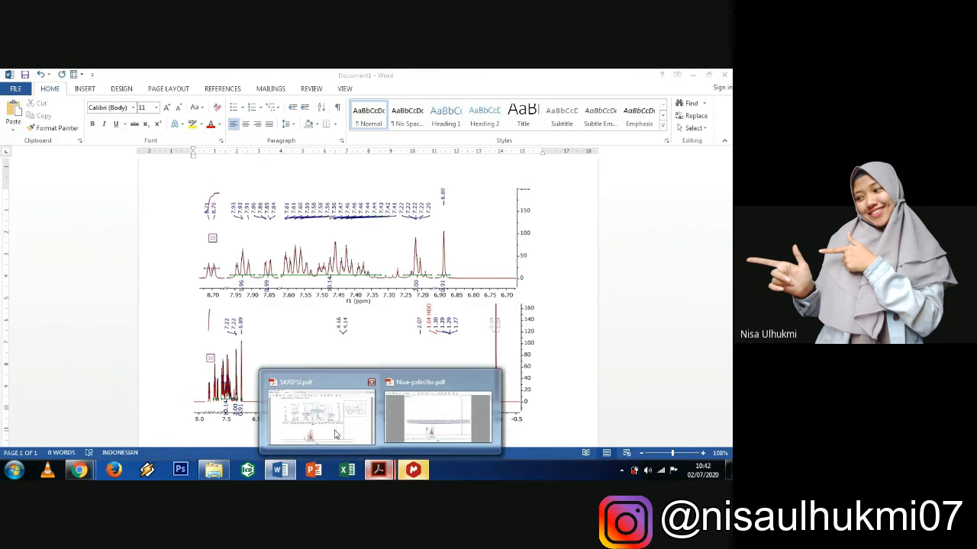
click(335, 435)
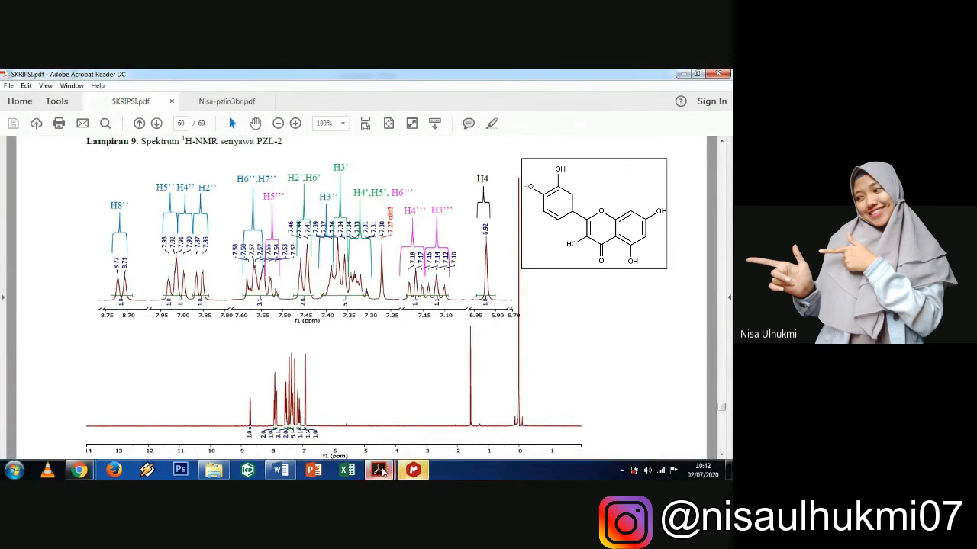
mouse_move(281, 473)
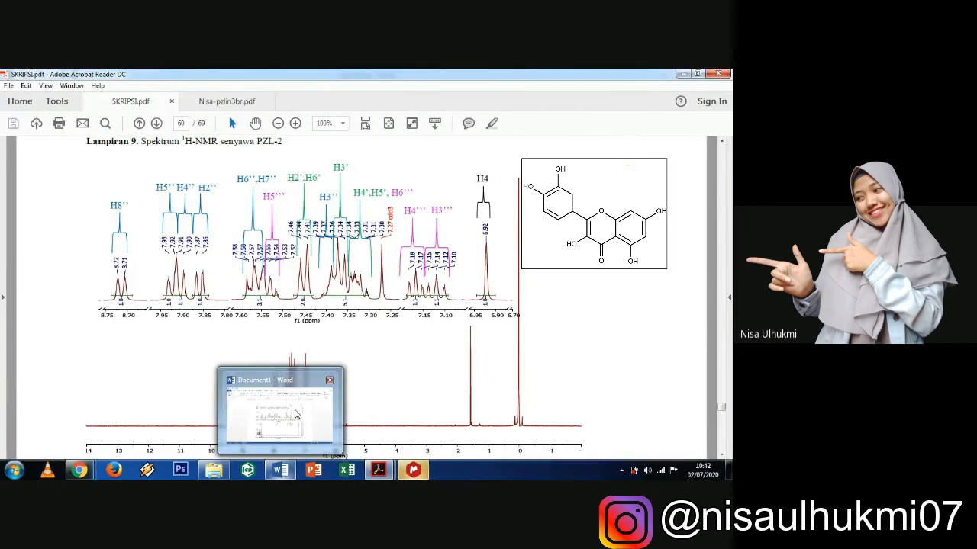
click(297, 414)
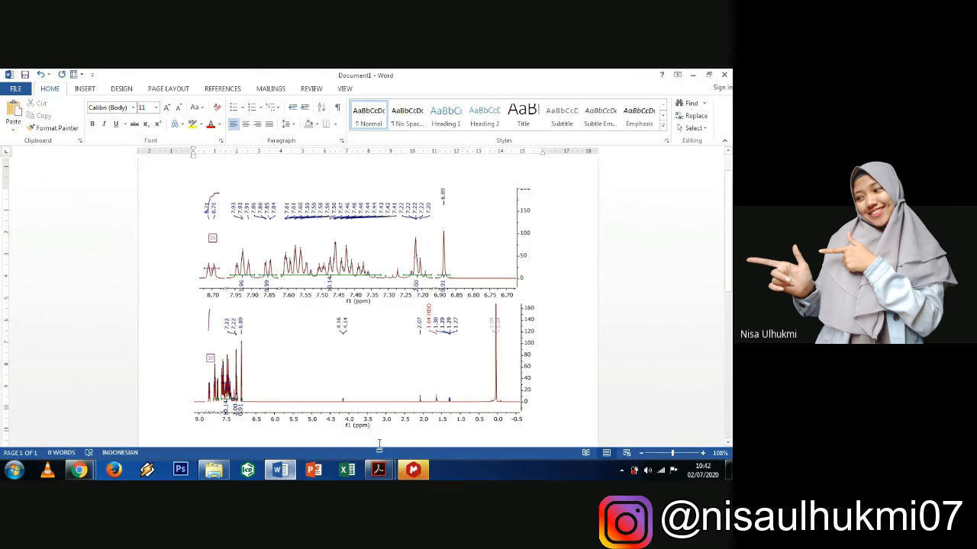
mouse_move(377, 470)
click(340, 422)
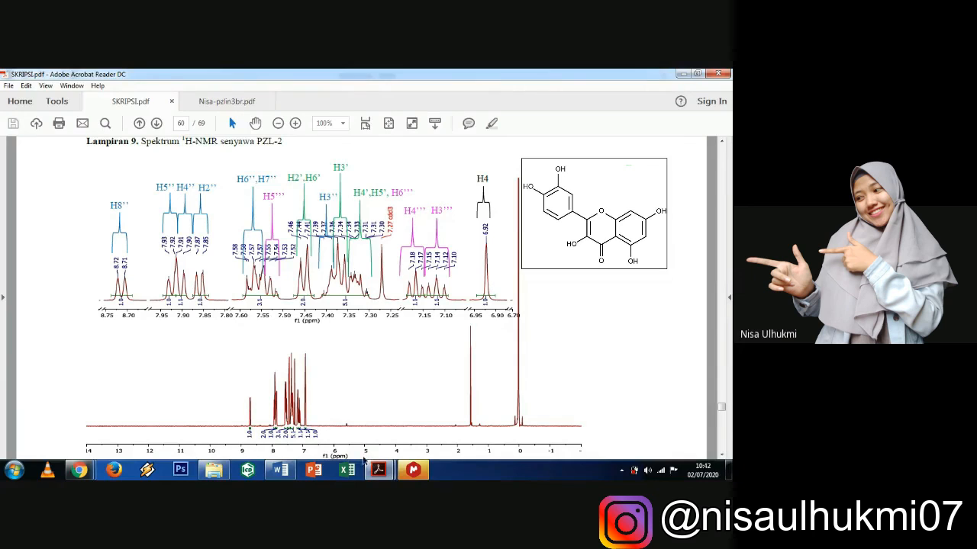
click(280, 470)
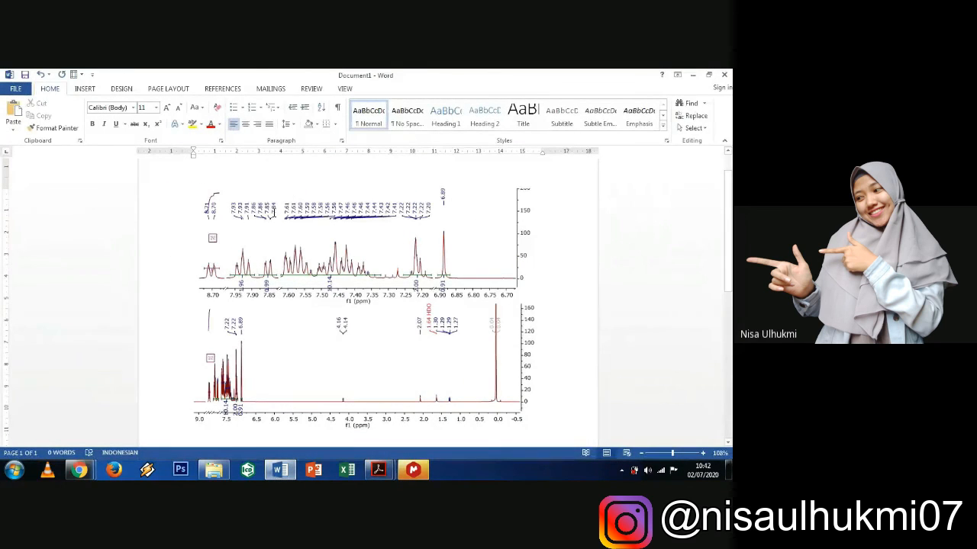
click(84, 90)
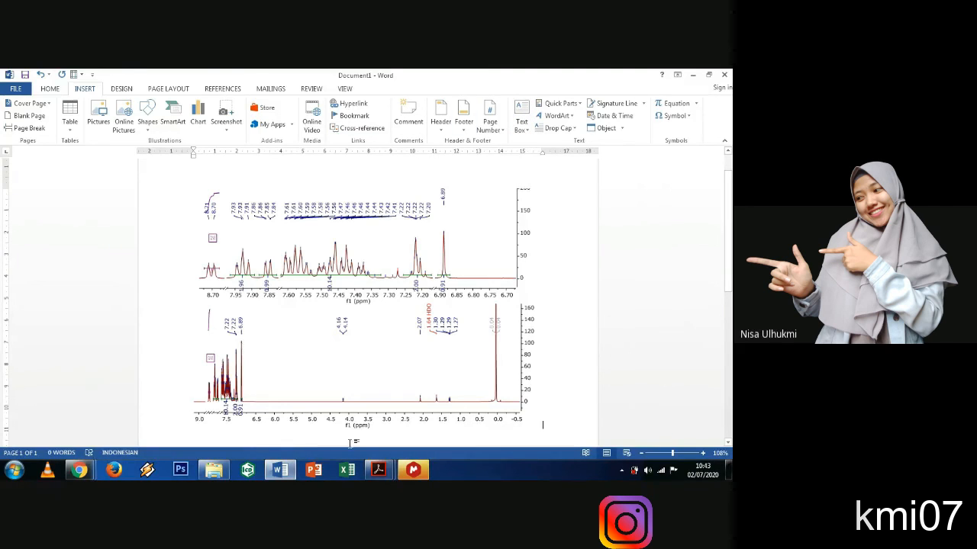
click(412, 470)
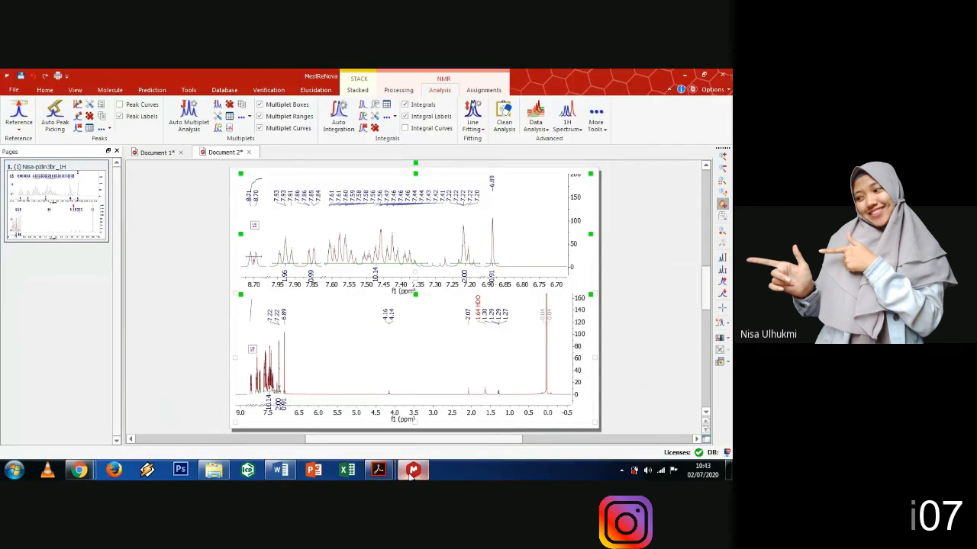